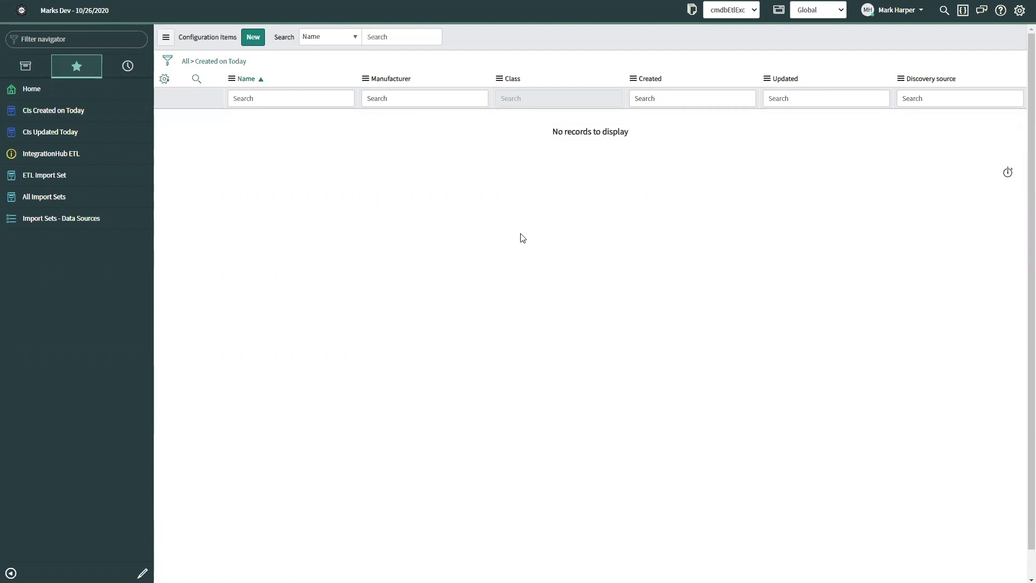
Switch to the Excel import spreadsheet and examine its source columns from Business Application through File System Name.
mouse_move(620, 580)
left_click(621, 521)
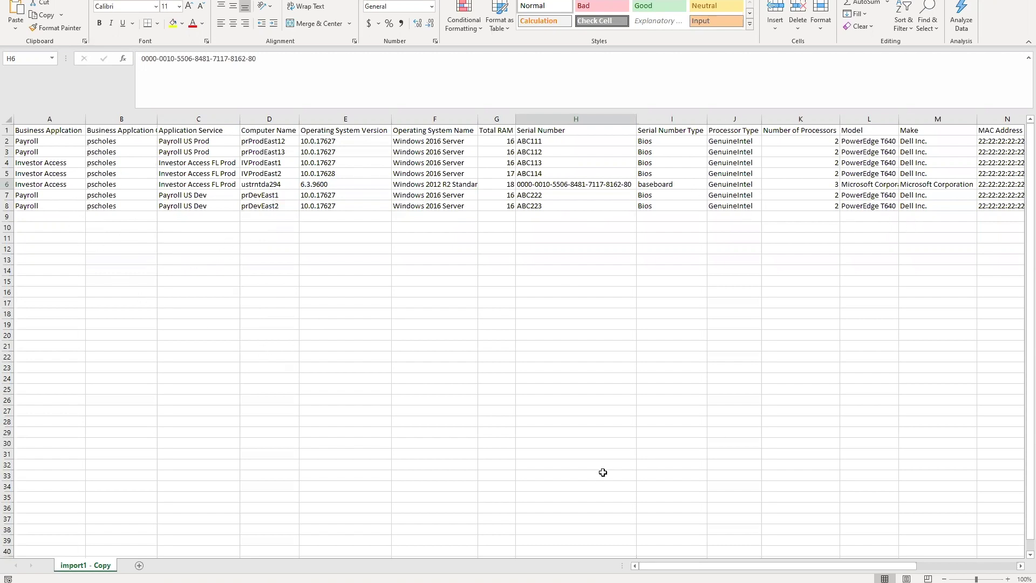
left_click_drag(781, 570, 886, 569)
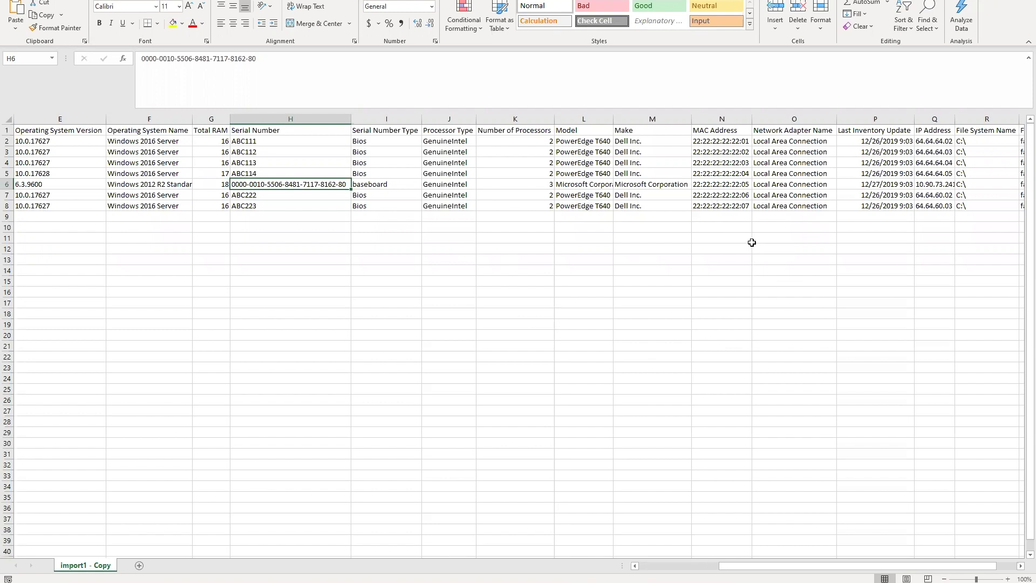
left_click(681, 566)
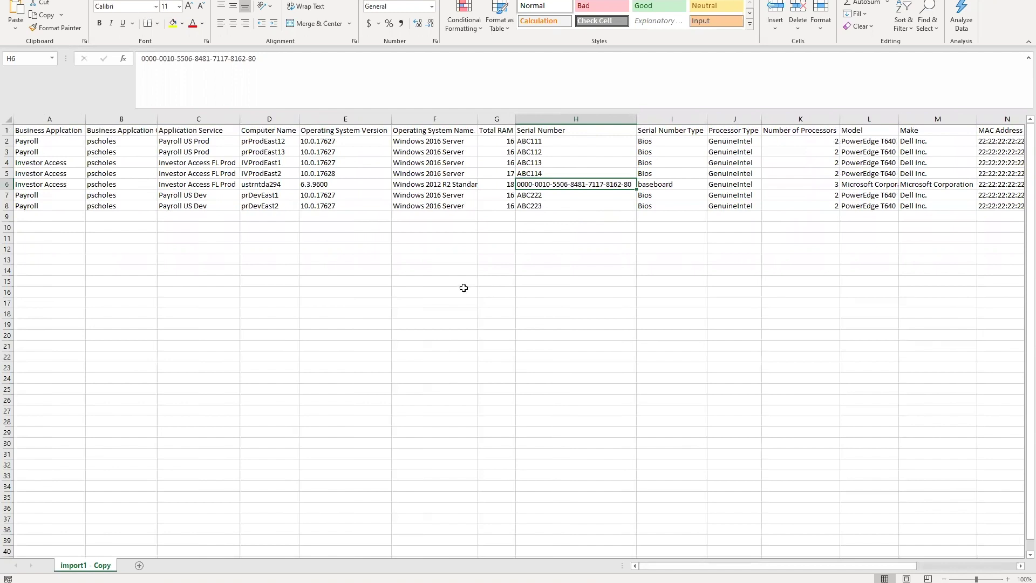
Return to ServiceNow and open the basic details of the "Hardware to Application Service from Excel" transform map.
key("alt+Tab")
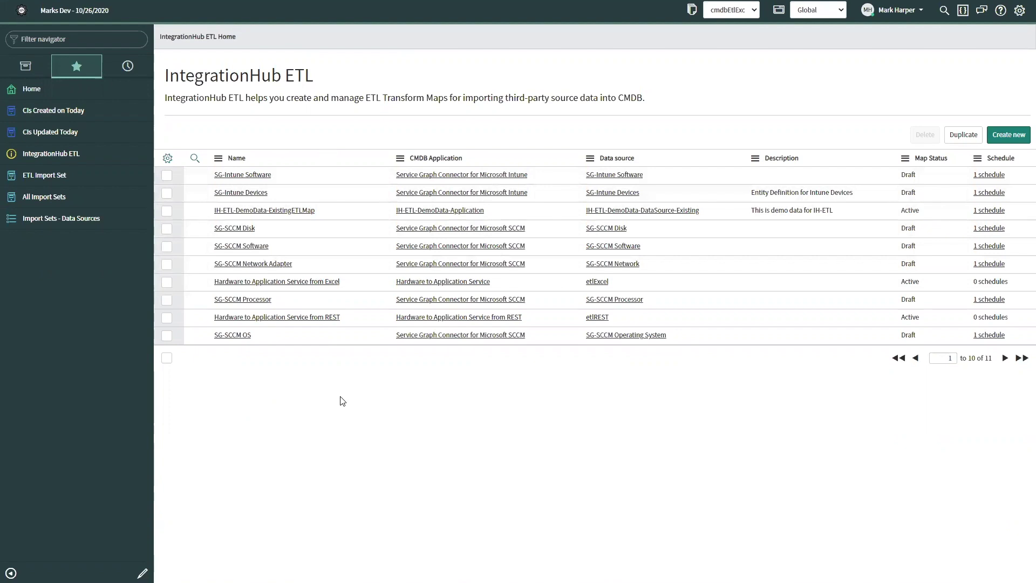
left_click(292, 286)
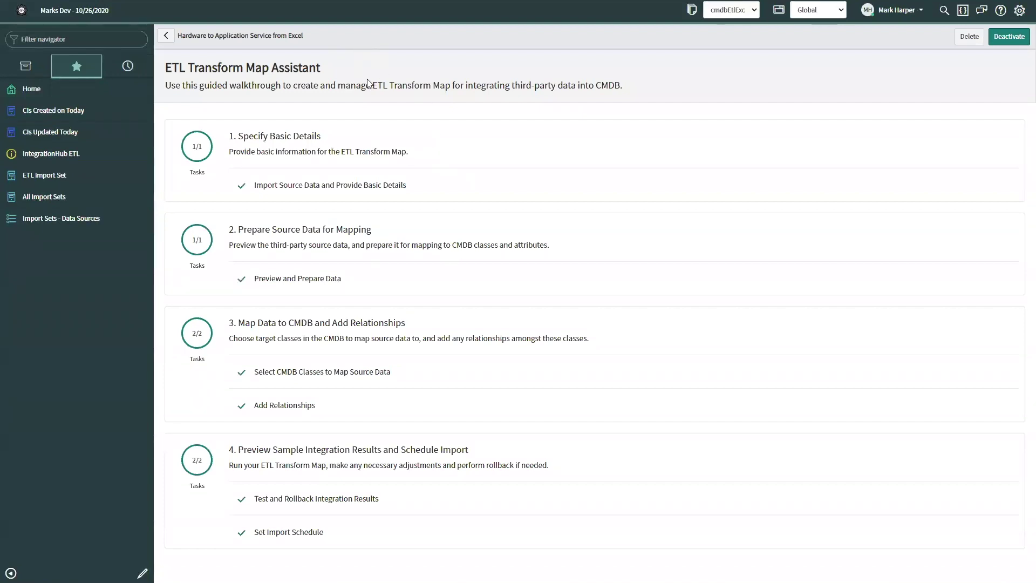
left_click(381, 187)
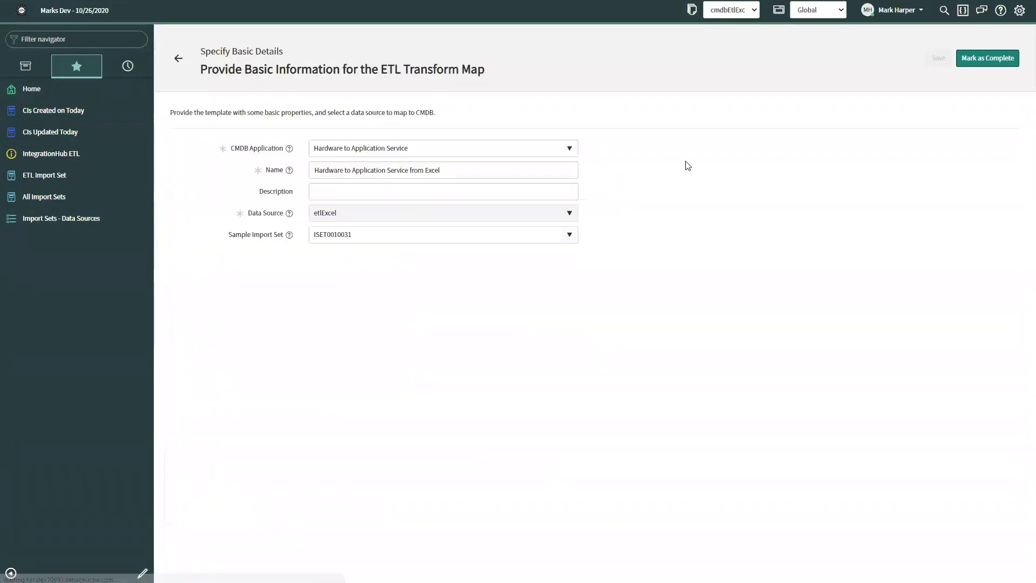
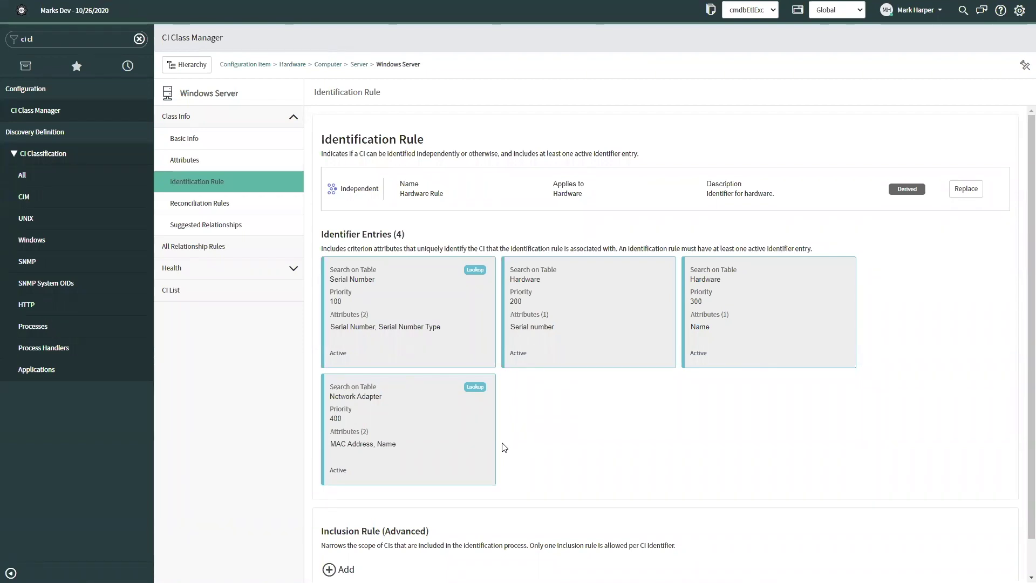
Review the reconciliation rules of the Windows Server class in CI Class Manager.
left_click(241, 209)
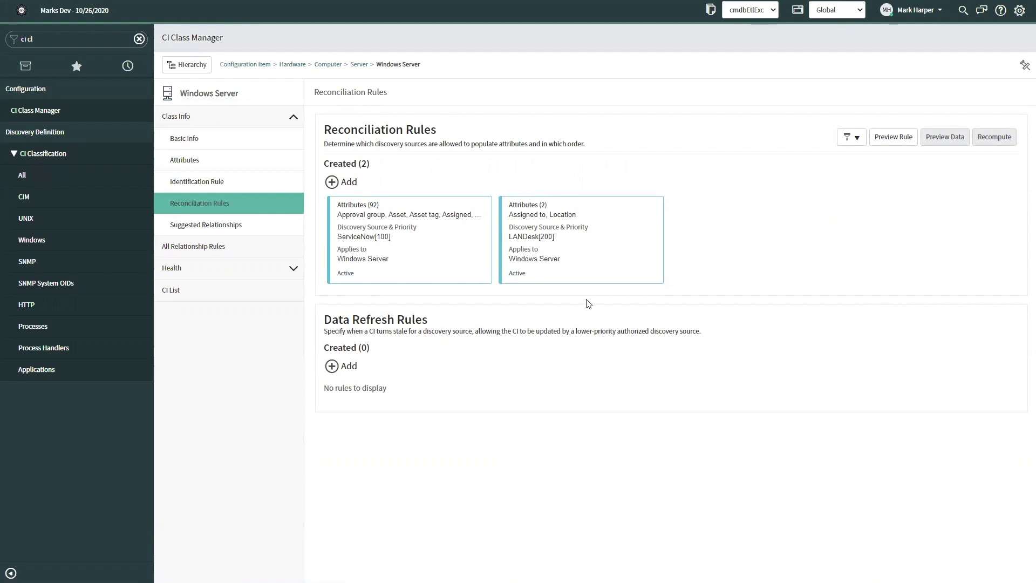
mouse_move(418, 273)
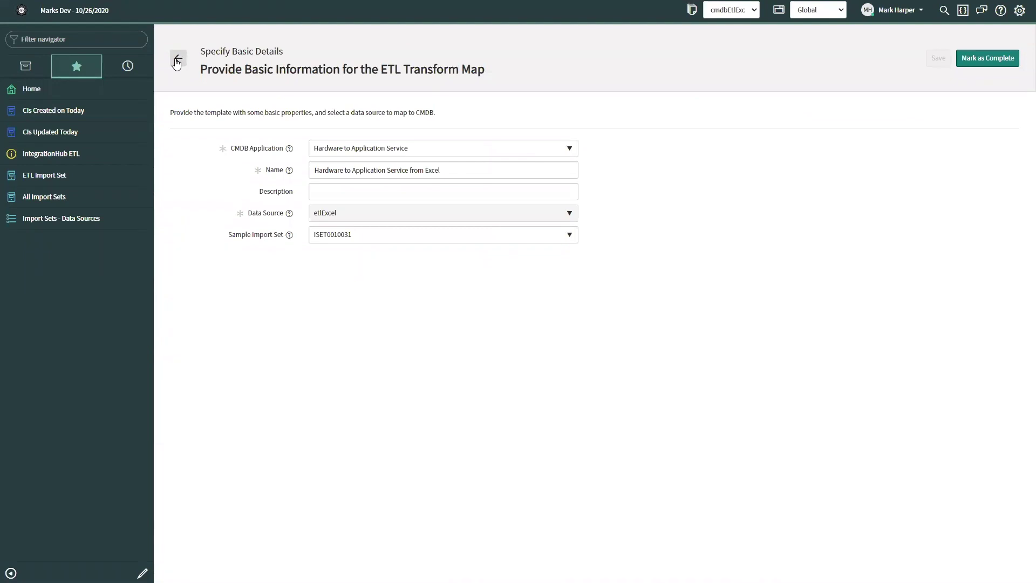
Leave the transform map's basic details and open the Preview and Prepare Data task to view the raw source data.
left_click(177, 60)
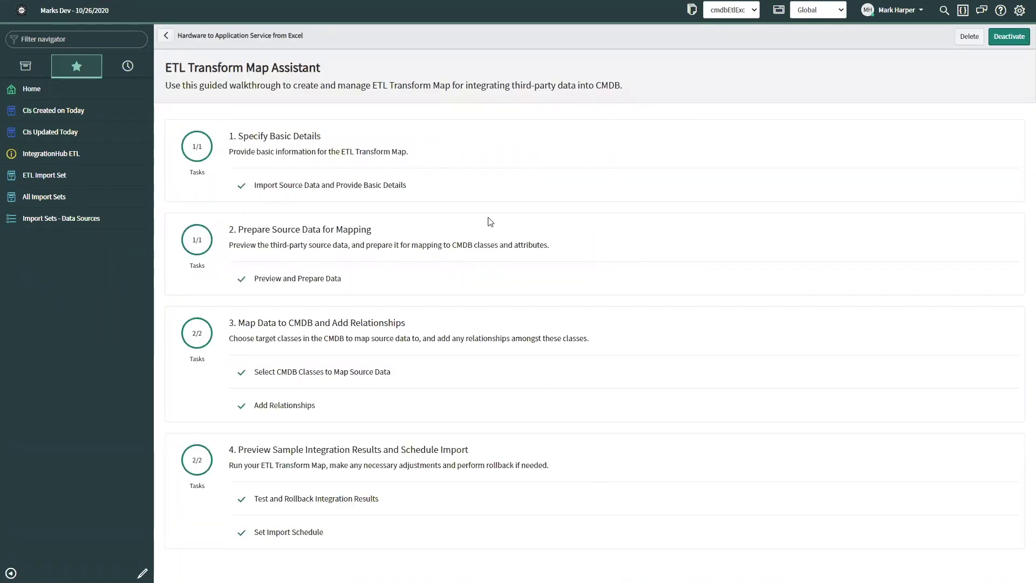
left_click(367, 285)
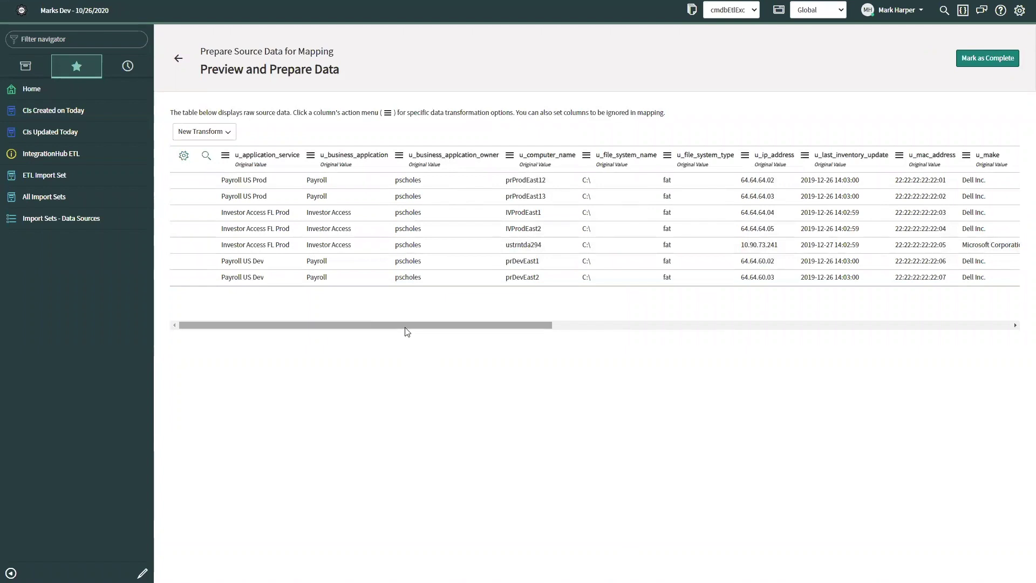
left_click_drag(411, 327, 416, 327)
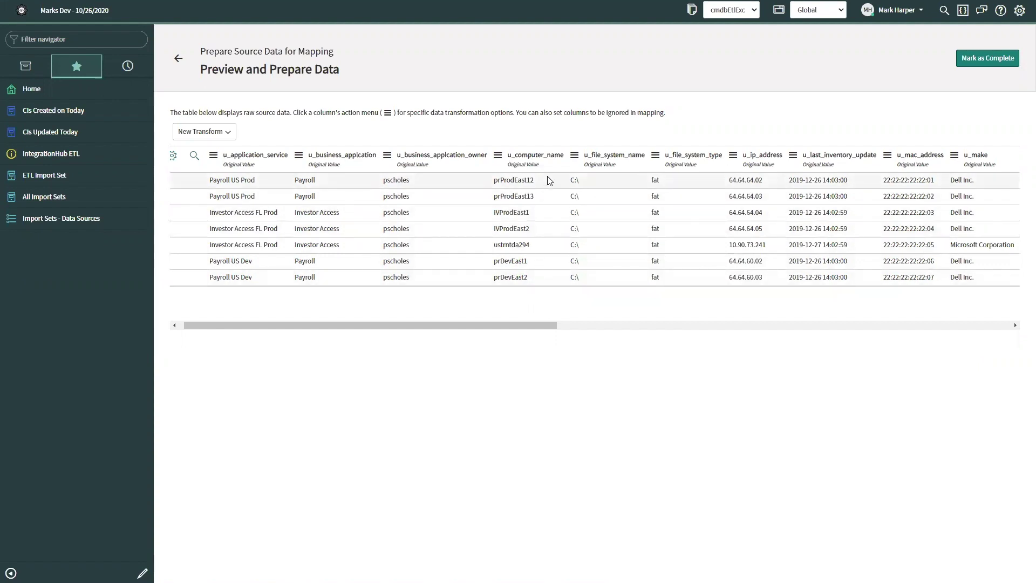
Start a new transform on the u_computer_name column and filter the transform types by "fq" and "scr".
left_click(498, 159)
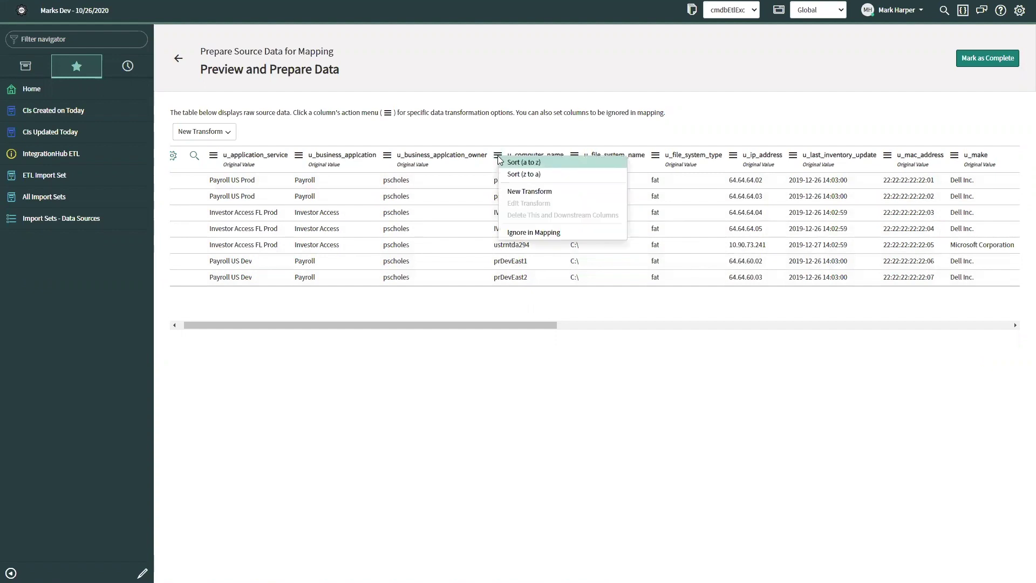
left_click(571, 196)
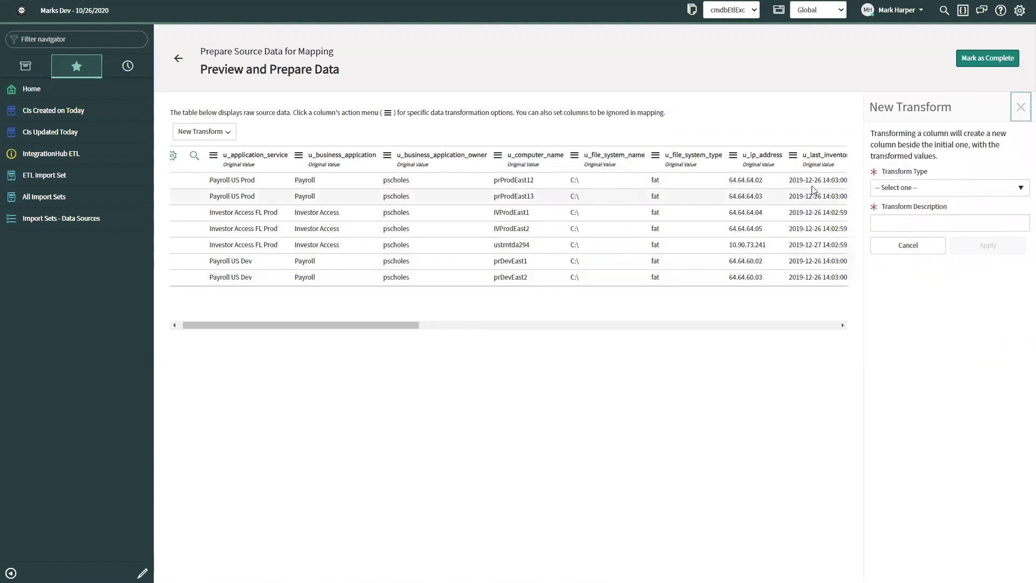
left_click(936, 187)
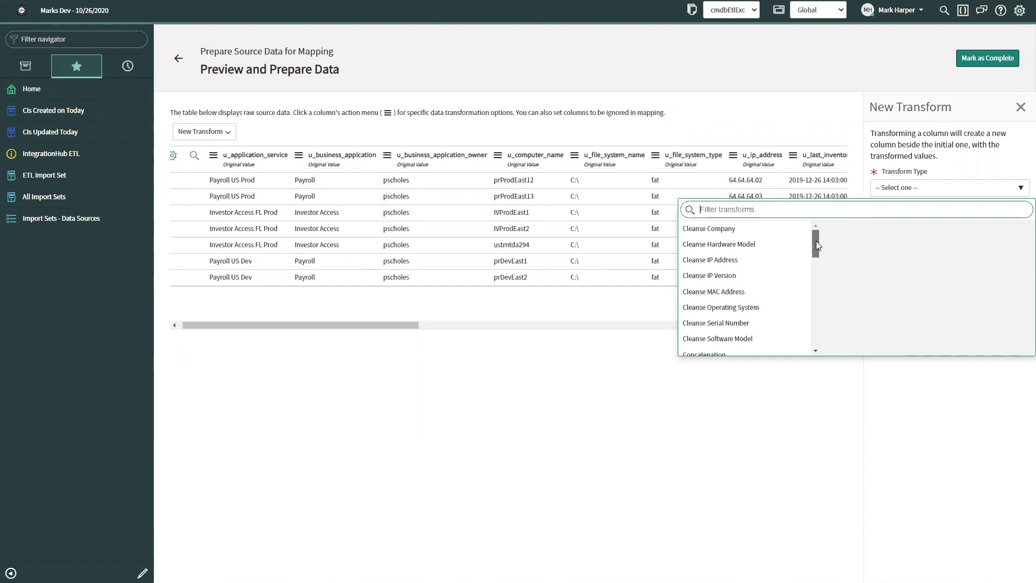
left_click_drag(815, 241, 812, 252)
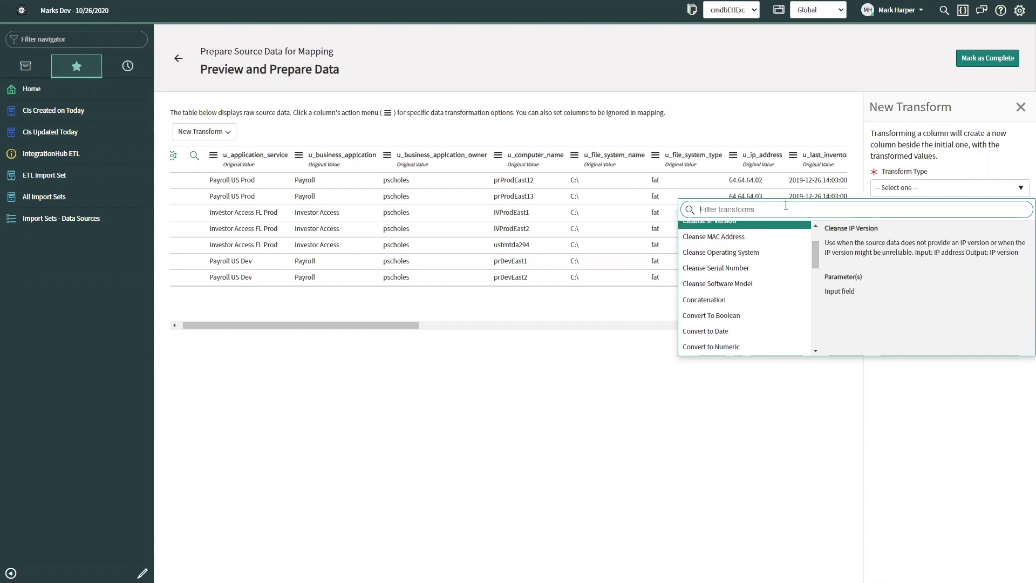
type("fq")
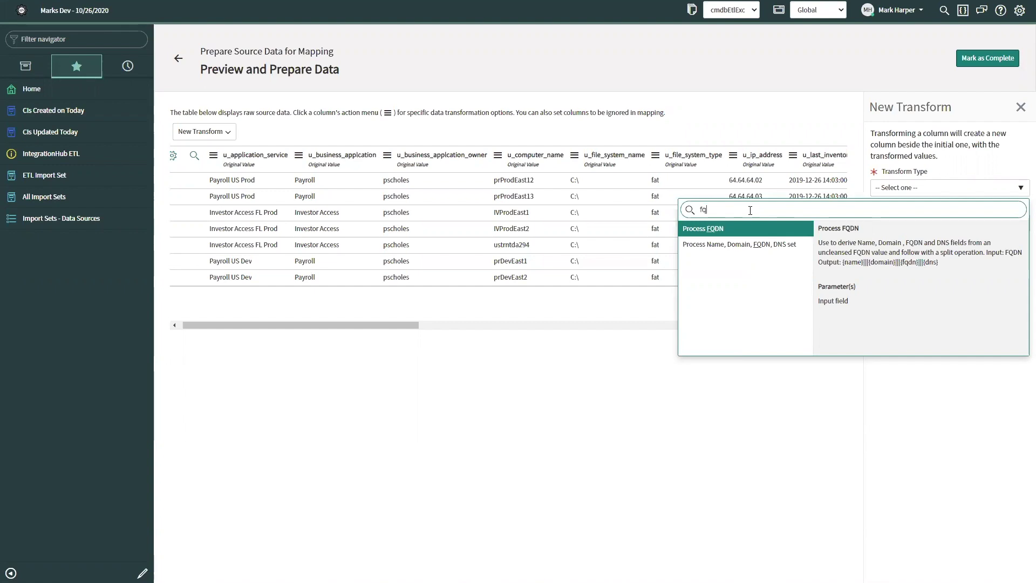
key("BackSpace")
type("scr")
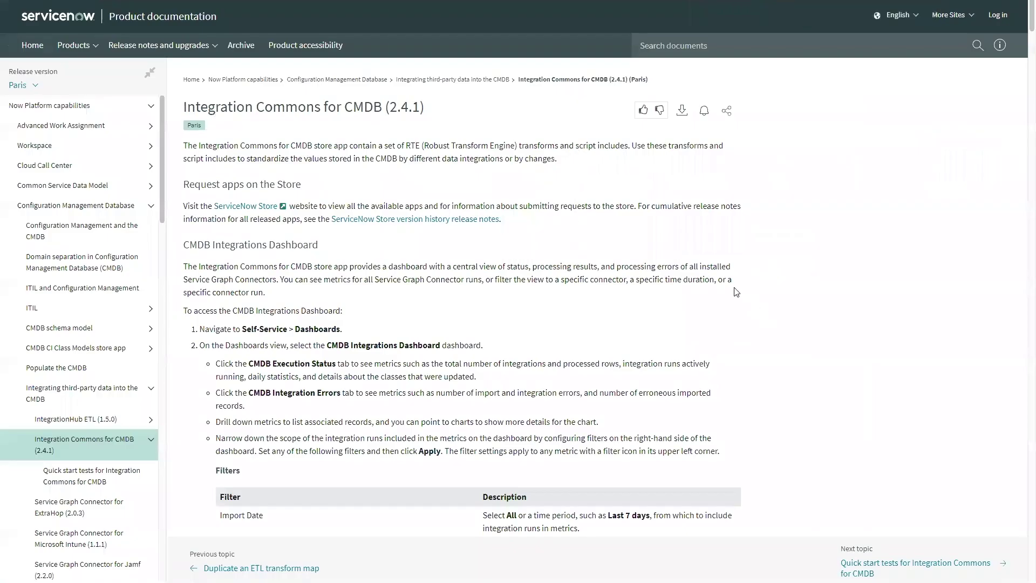
Read the transform descriptions in the Integration Commons for CMDB documentation, from Cleanse Company through Cleanse IP Address.
scroll(737, 291, "down", 15)
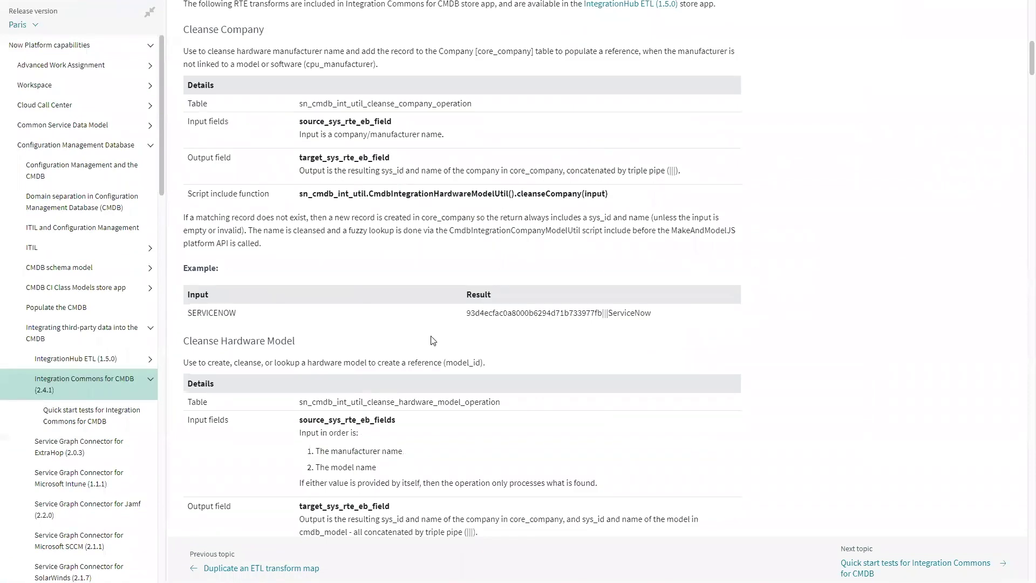
scroll(474, 329, "down", 2)
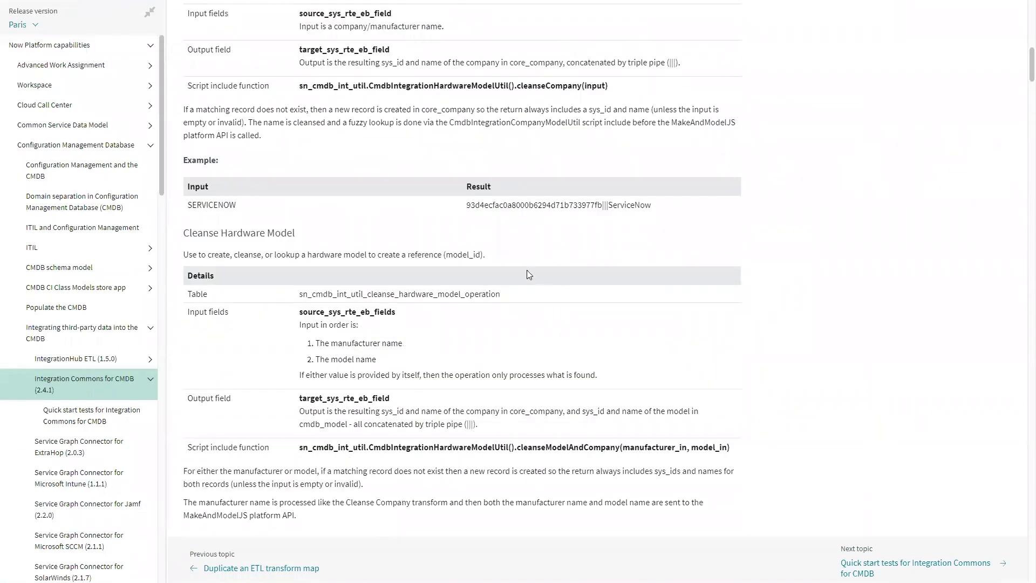
scroll(617, 289, "down", 6)
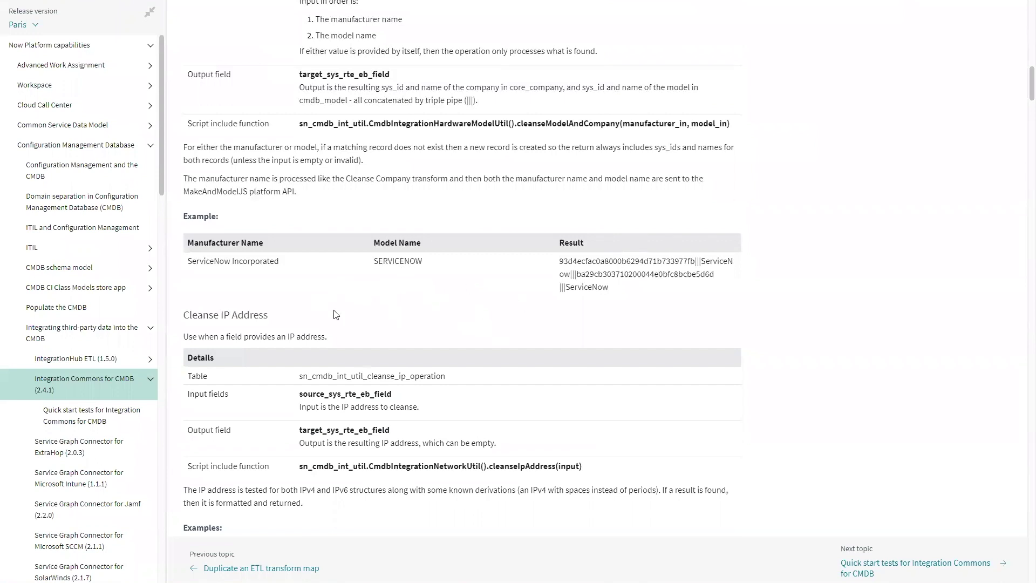
scroll(761, 308, "down", 4)
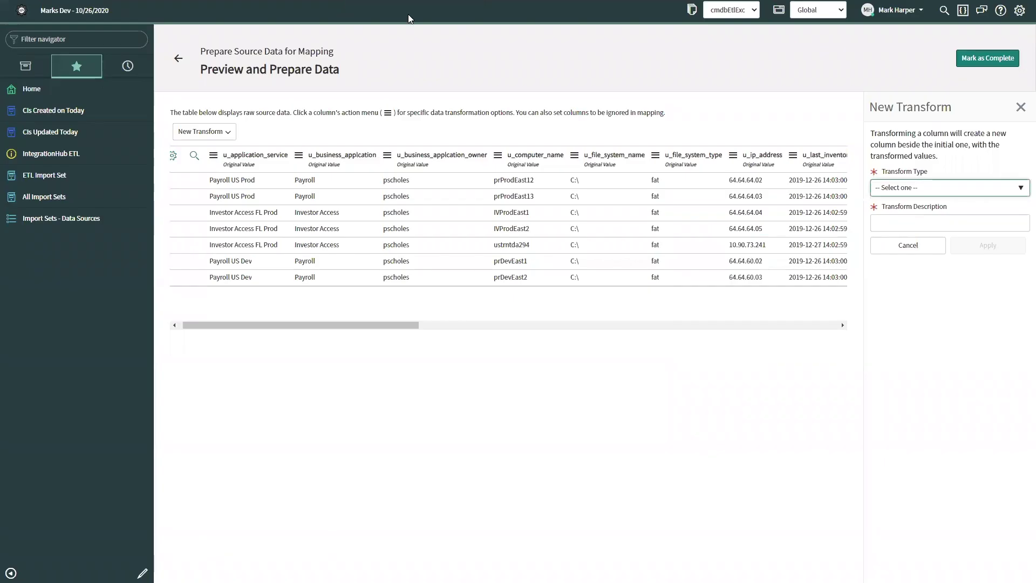
Browse the available transform types and choose Script Operation for the u_computer_name column.
left_click(923, 194)
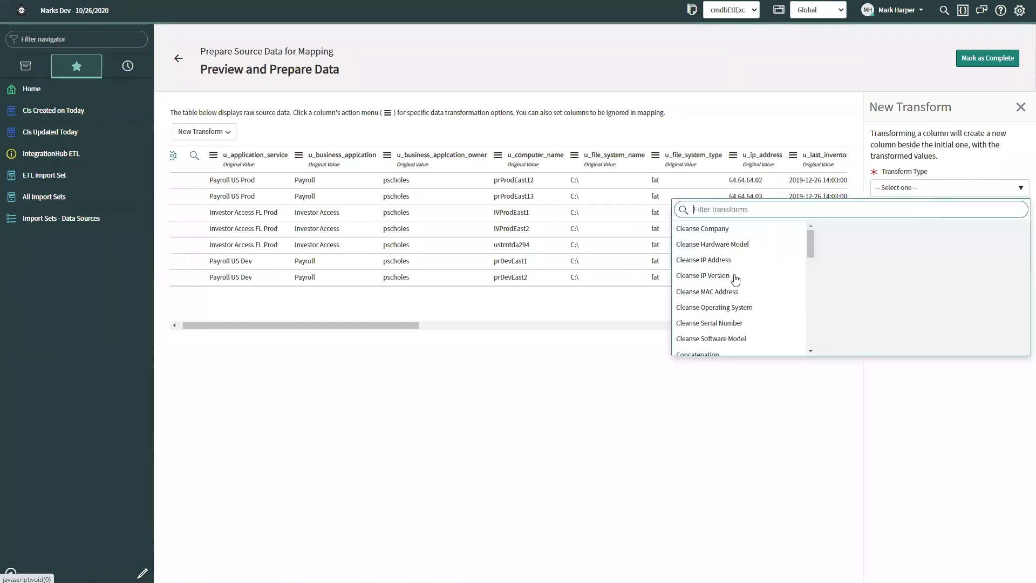
left_click_drag(812, 242, 811, 270)
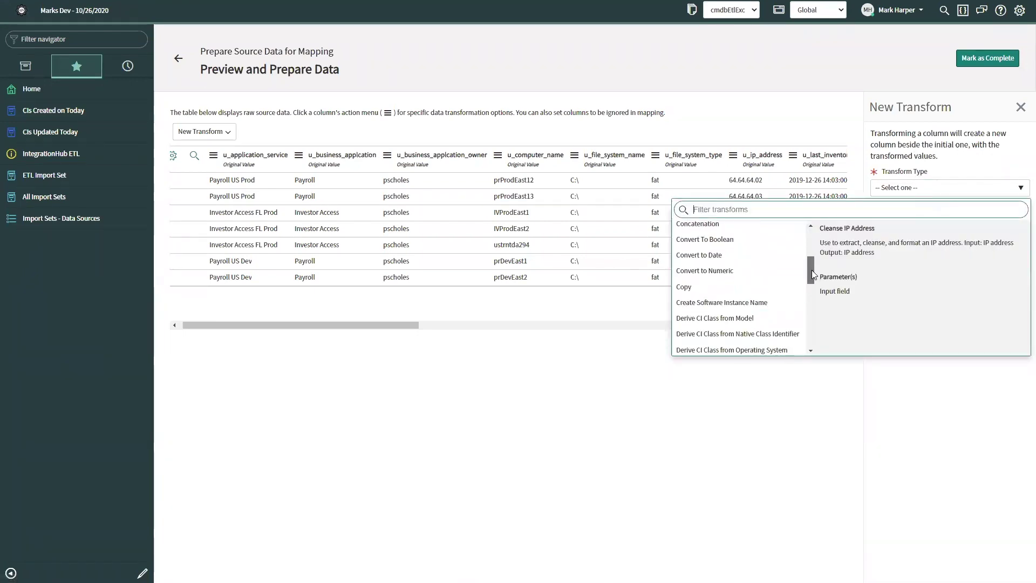
scroll(745, 243, "up", 3)
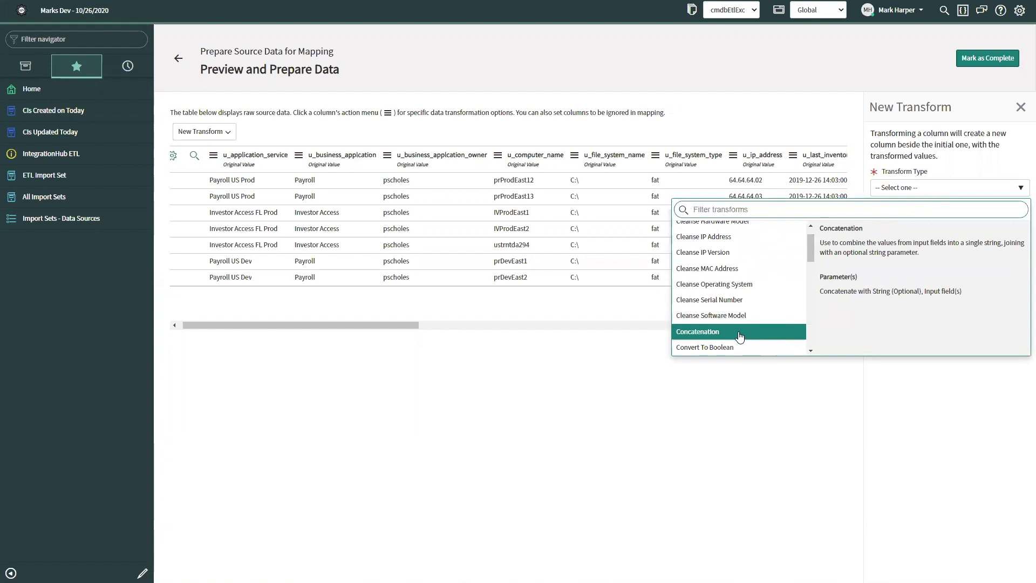
scroll(739, 337, "down", 6)
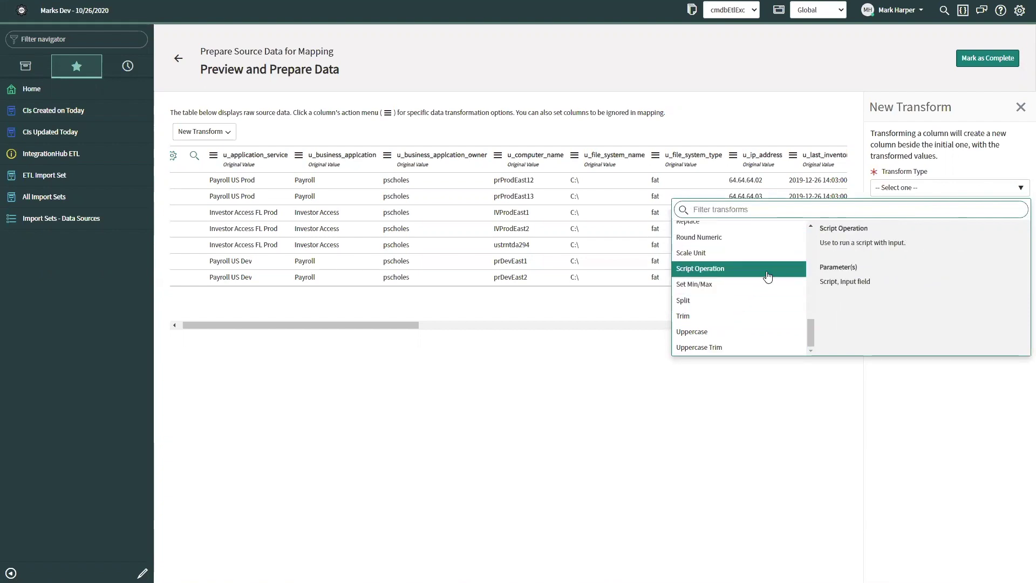
scroll(768, 276, "up", 2)
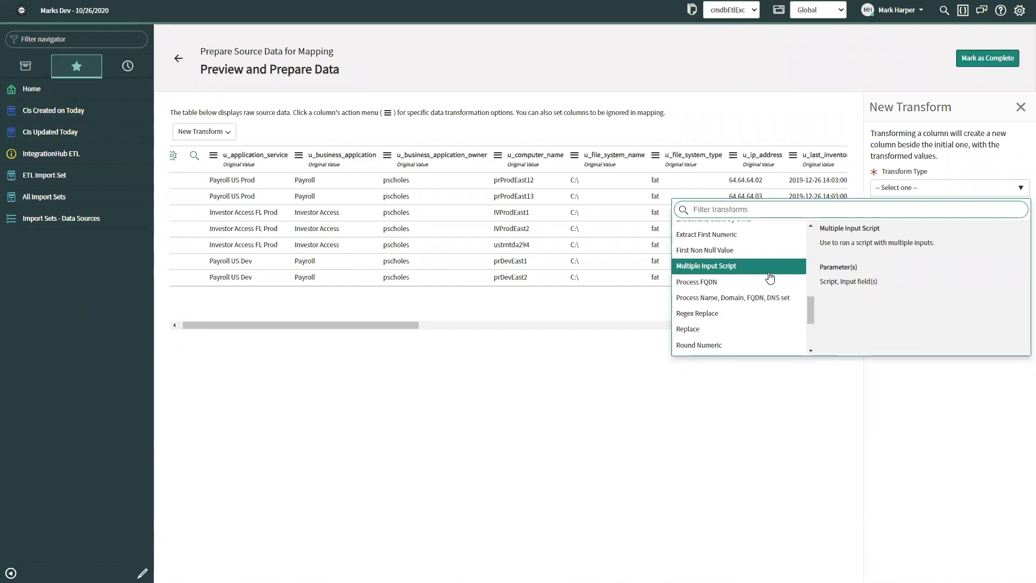
scroll(735, 307, "down", 4)
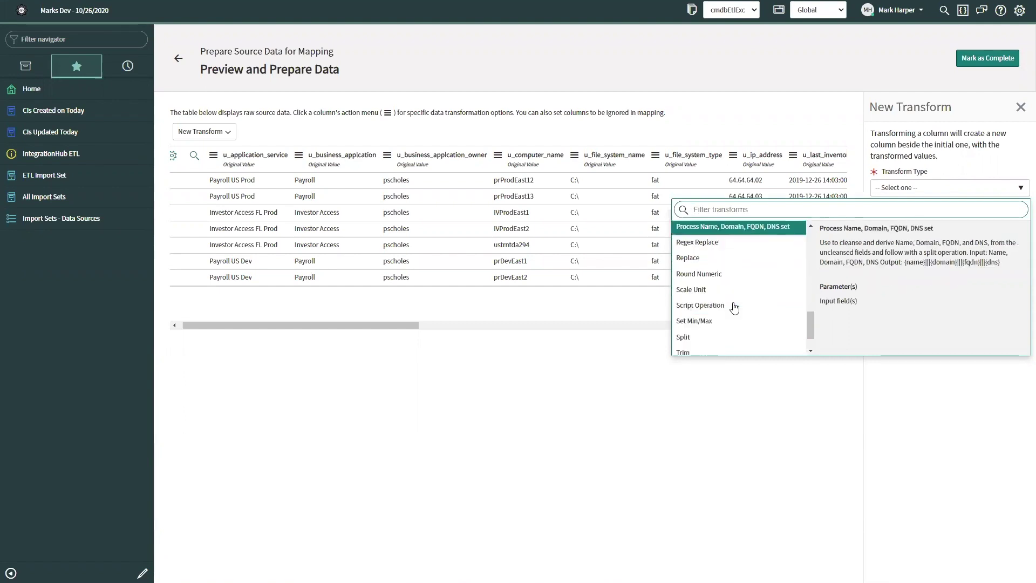
left_click(729, 269)
left_click(985, 472)
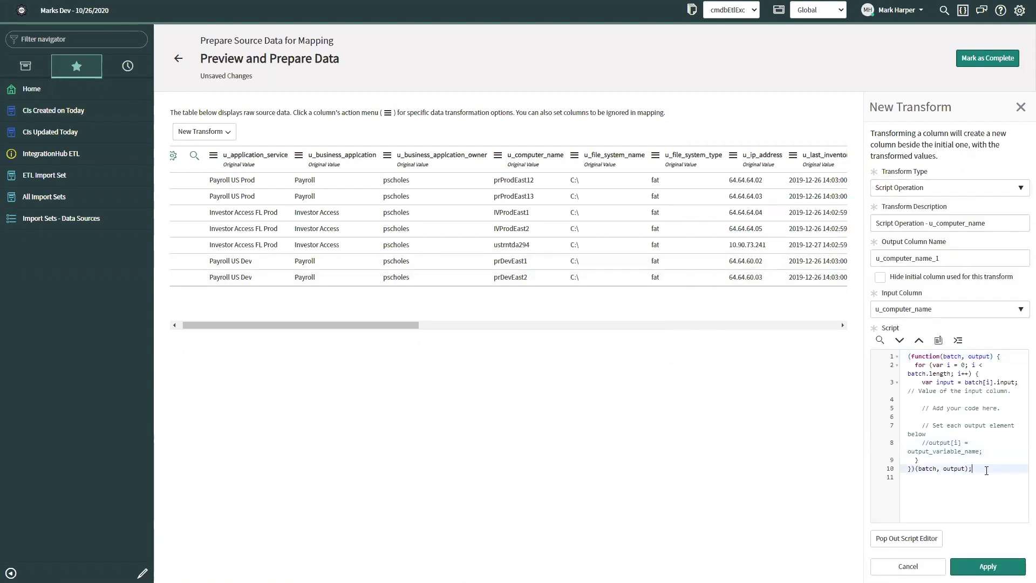
View the template script in the larger Script Editor, close it without saving, and cancel the new transform.
left_click(906, 537)
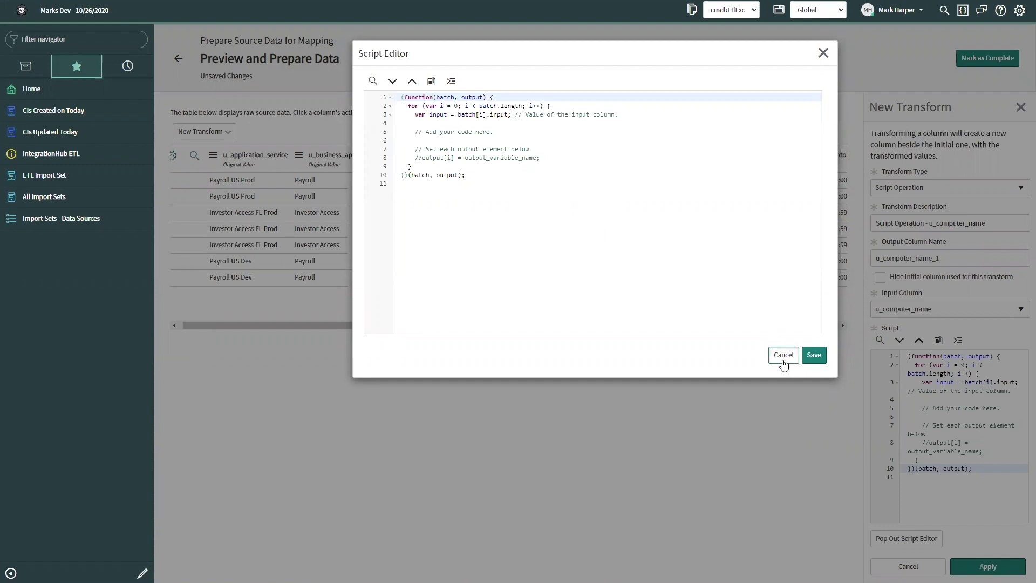
left_click(783, 355)
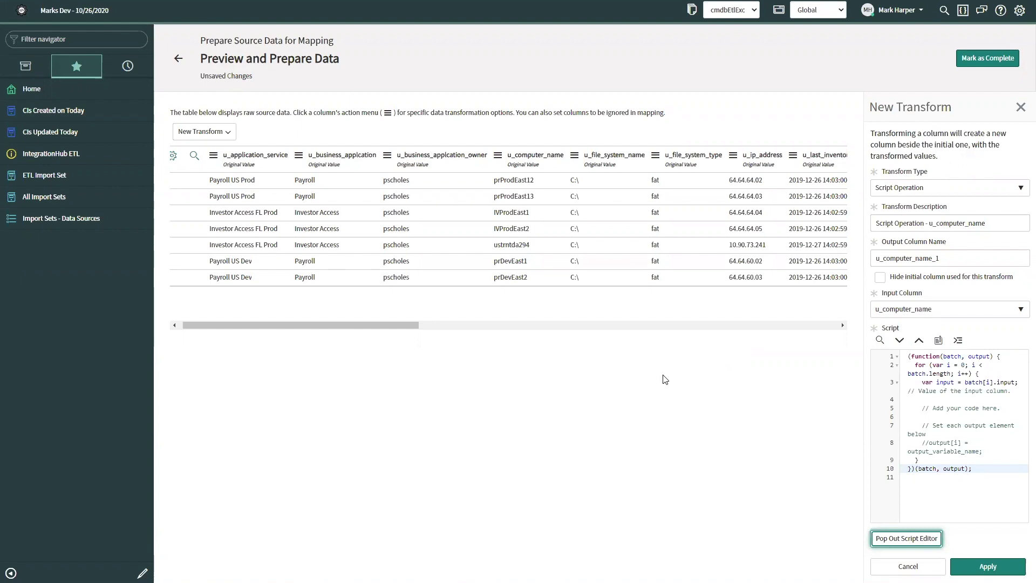
left_click(907, 571)
left_click(649, 116)
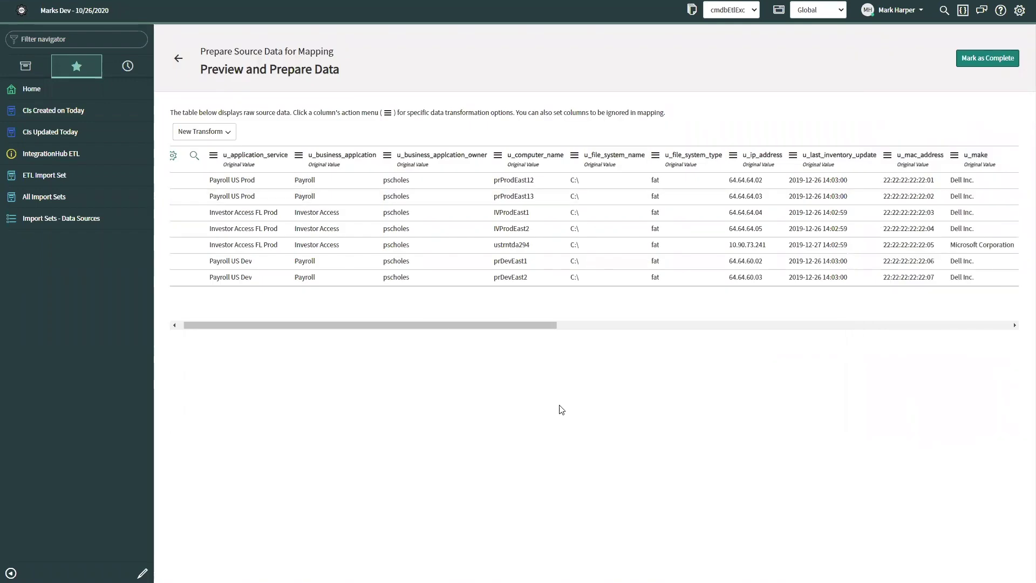
Examine the remaining source columns, including the u_model_ID concatenation, and return to the ETL Transform Map Assistant.
left_click_drag(472, 331, 714, 259)
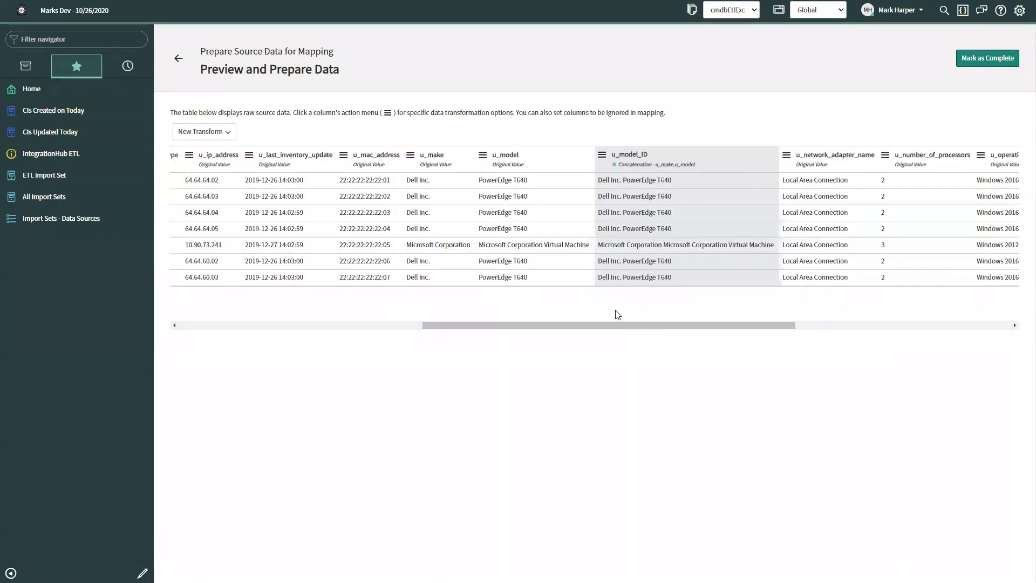
left_click_drag(618, 325, 847, 338)
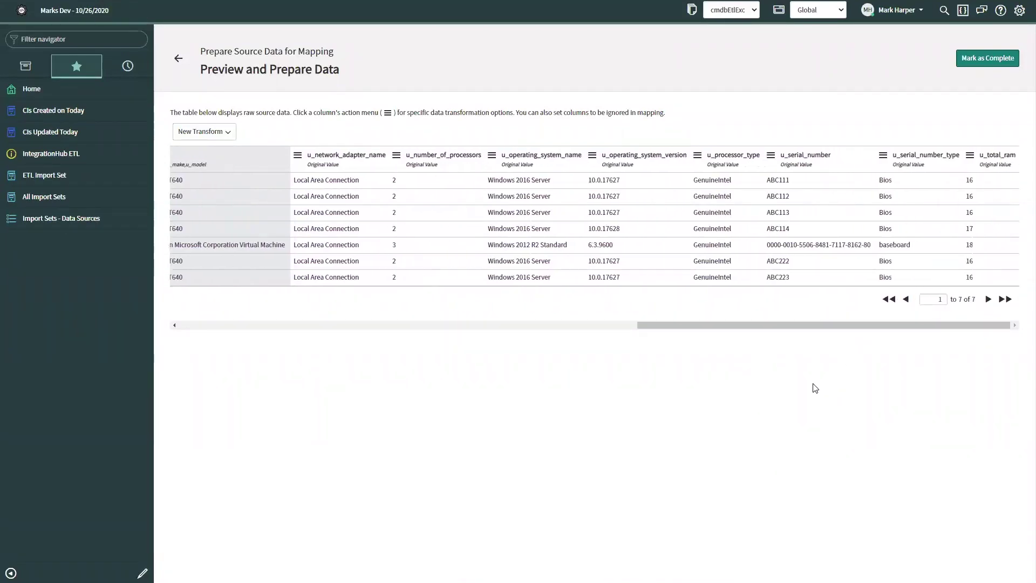
left_click(178, 57)
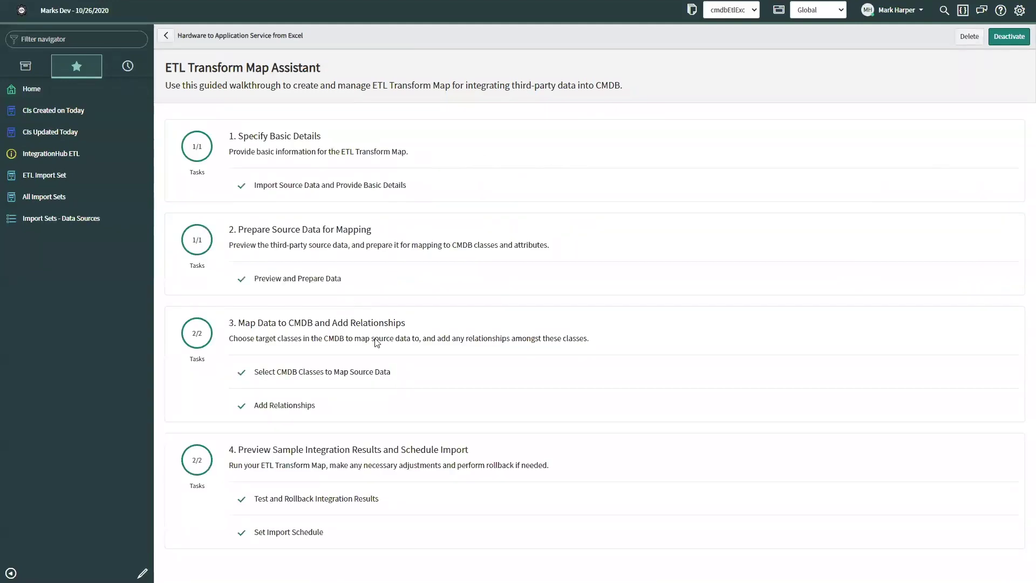
Open the CMDB class selection and review the Windows Server conditional class rule, closing it without changes.
left_click(392, 376)
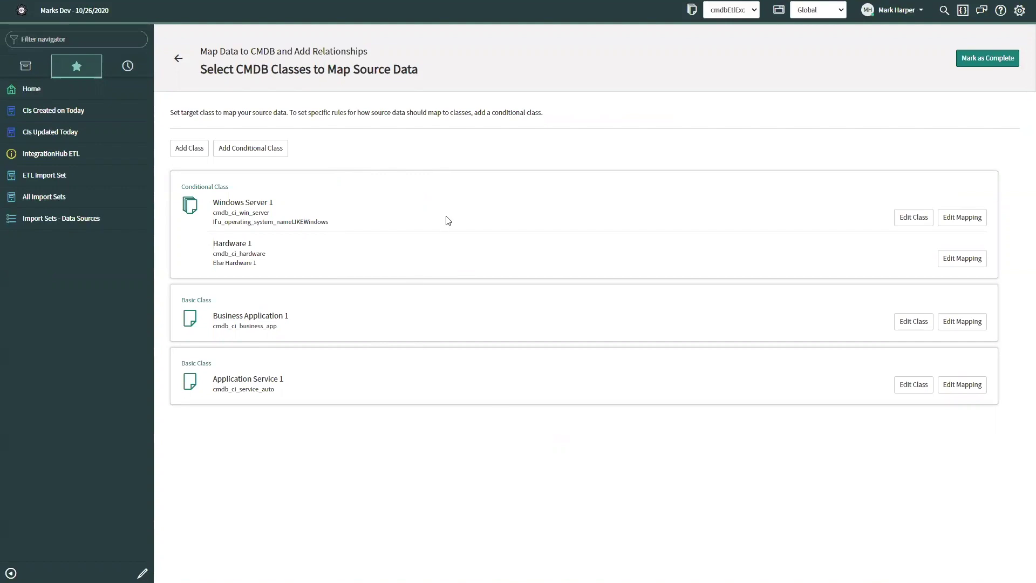
left_click(905, 225)
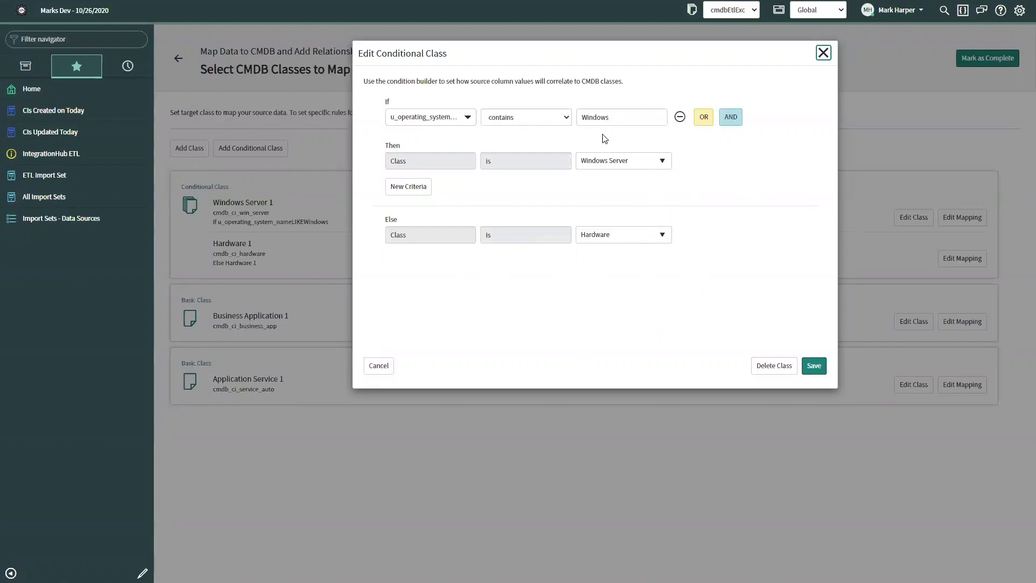
left_click(823, 52)
Review the Windows Server 1 mapping of source columns to CMDB attributes, from Source Native Key through Manufacturer.
left_click(974, 218)
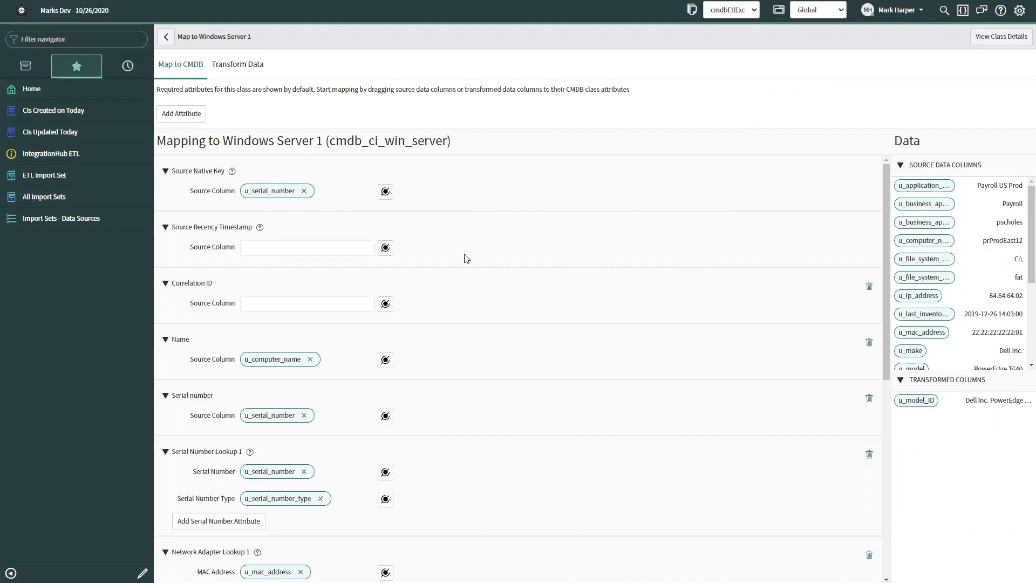
scroll(333, 198, "down", 2)
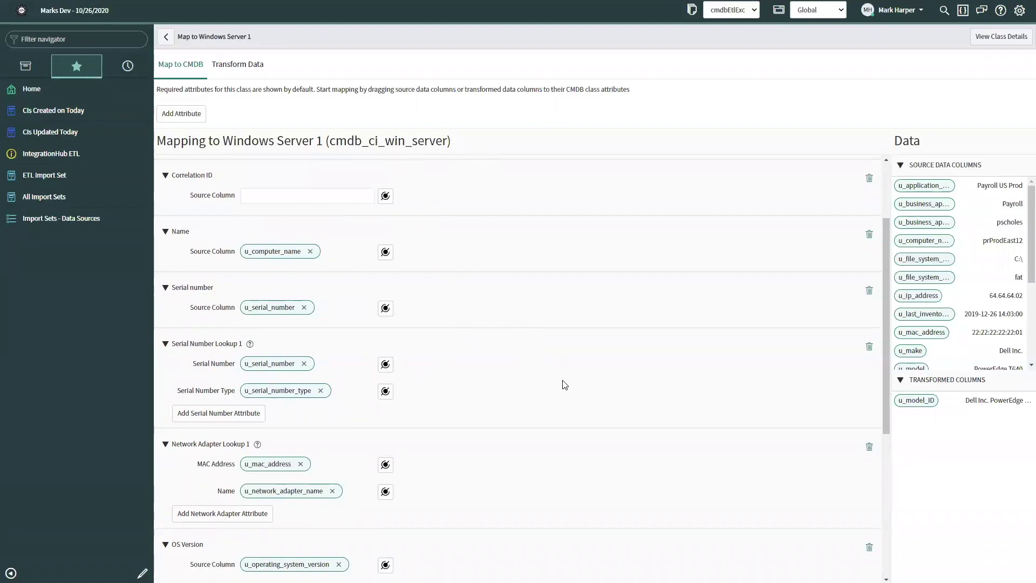
scroll(540, 367, "up", 2)
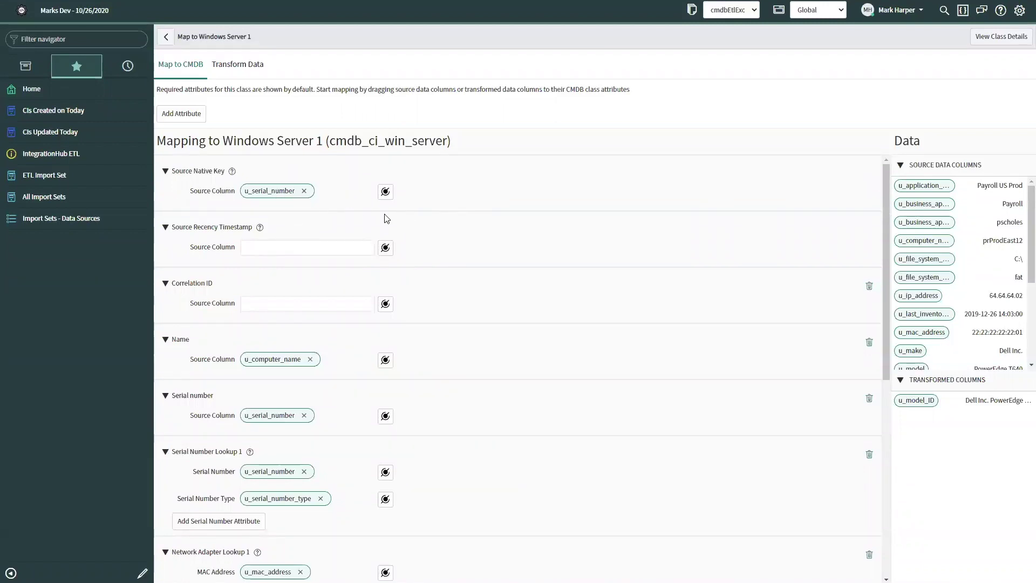
scroll(473, 228, "down", 2)
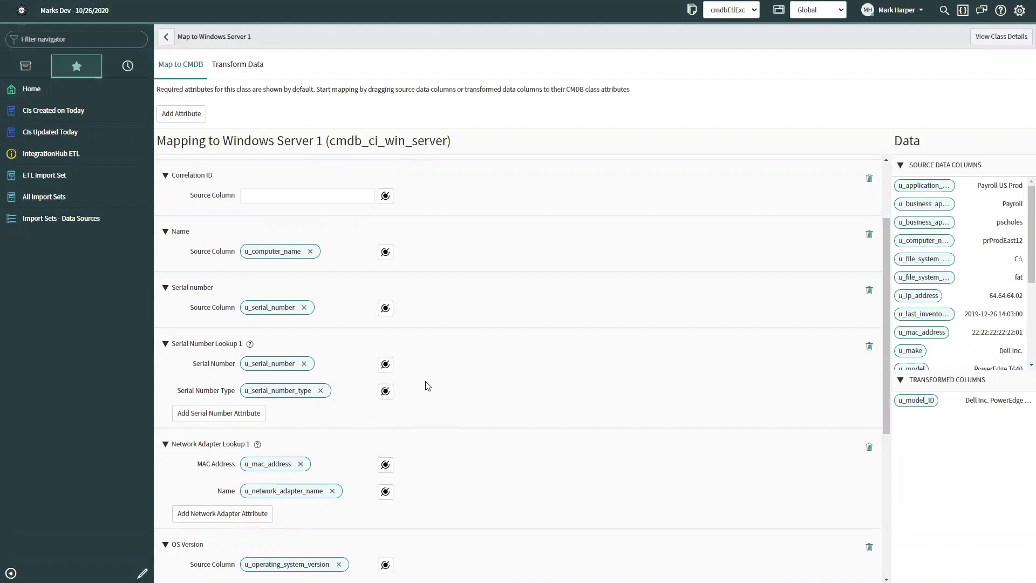
scroll(453, 385, "down", 2)
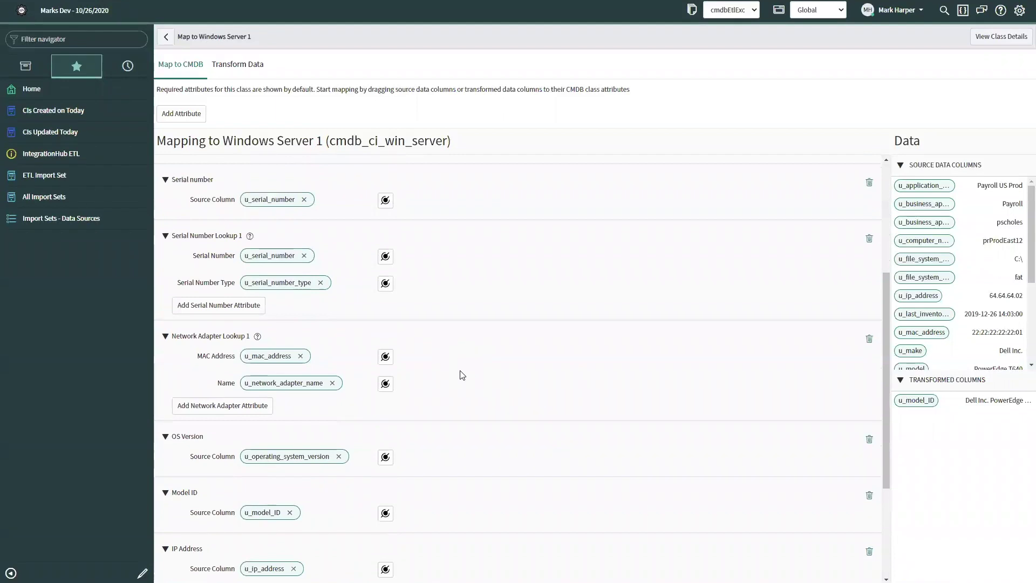
scroll(473, 360, "down", 3)
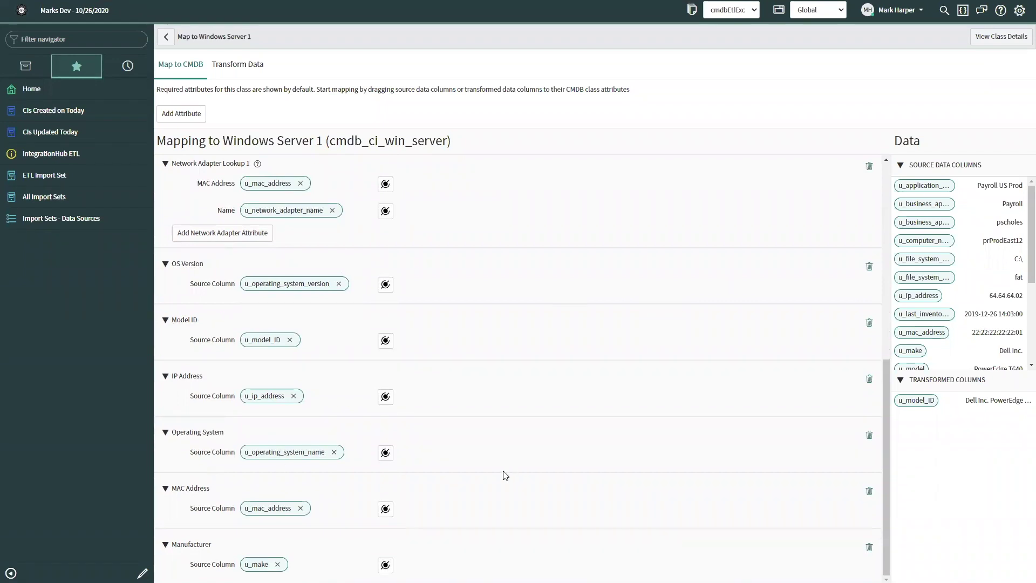
View the attributes that can be added to the Windows Server mapping, cancel the addition, and return to the ETL Transform Map Assistant.
left_click(178, 113)
left_click(584, 84)
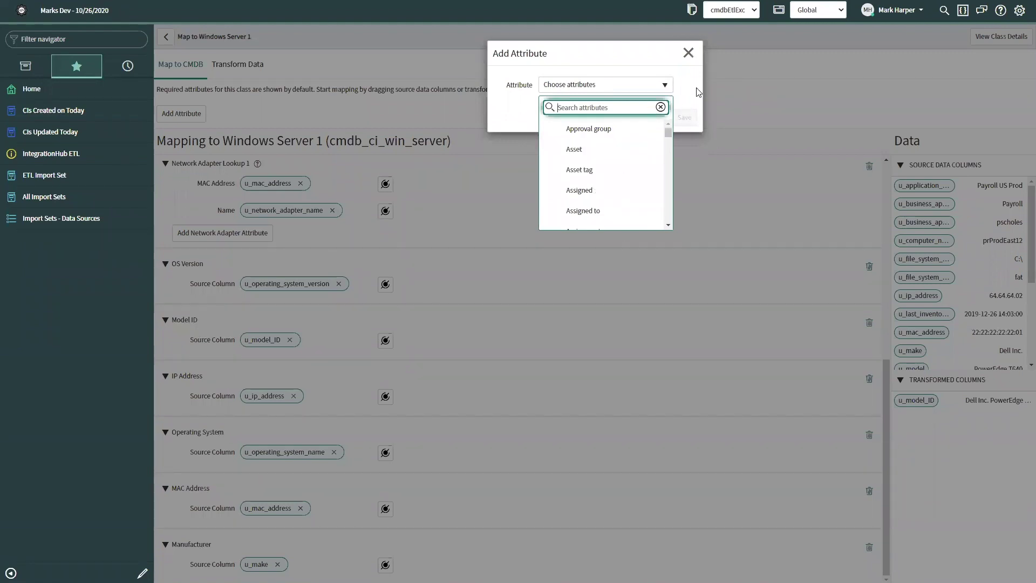
left_click(693, 57)
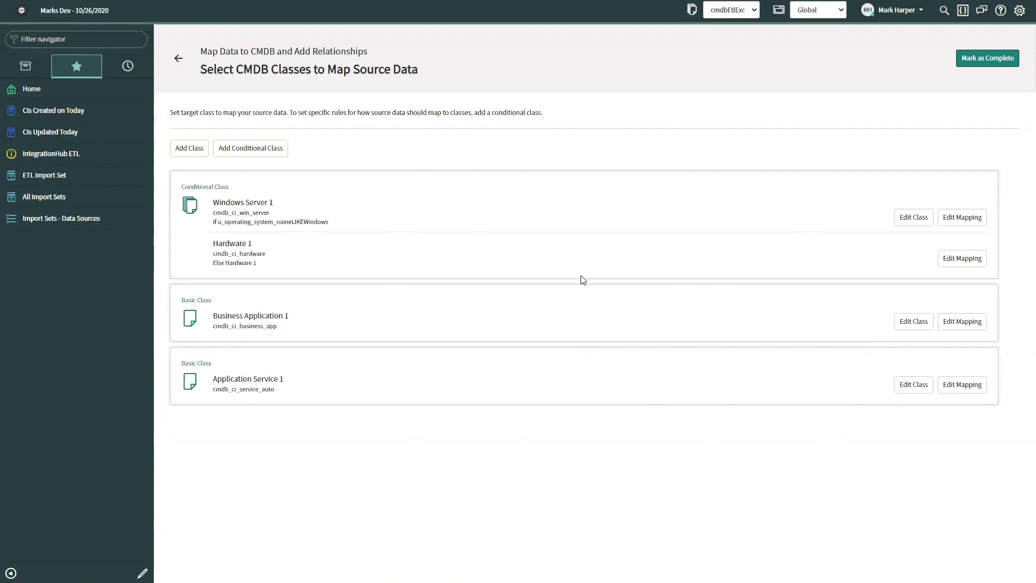
left_click(179, 59)
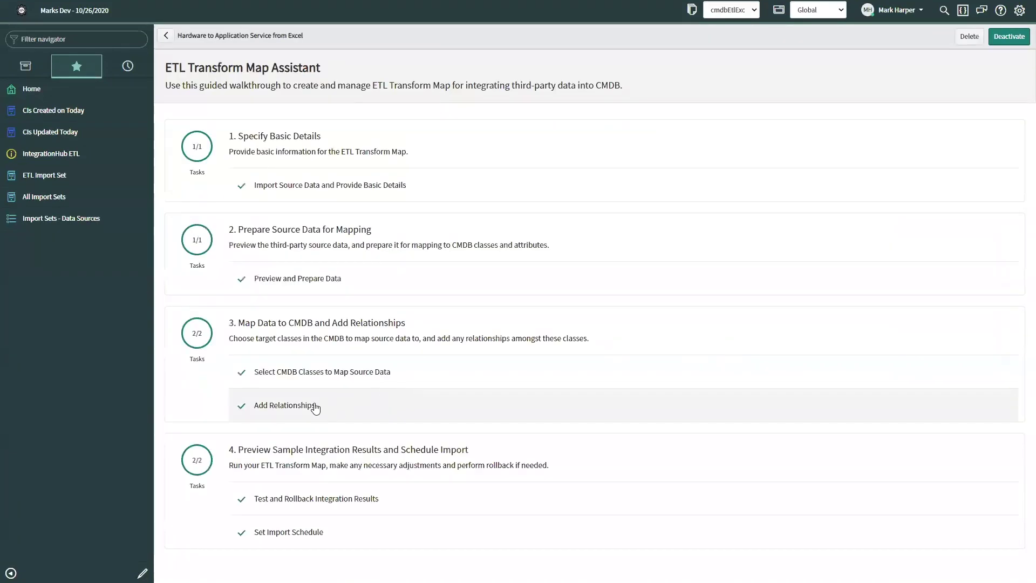
Review the class relationships, inspect the one between Application Service 1 and Windows Server 1 without changing it, and return to the assistant.
left_click(342, 405)
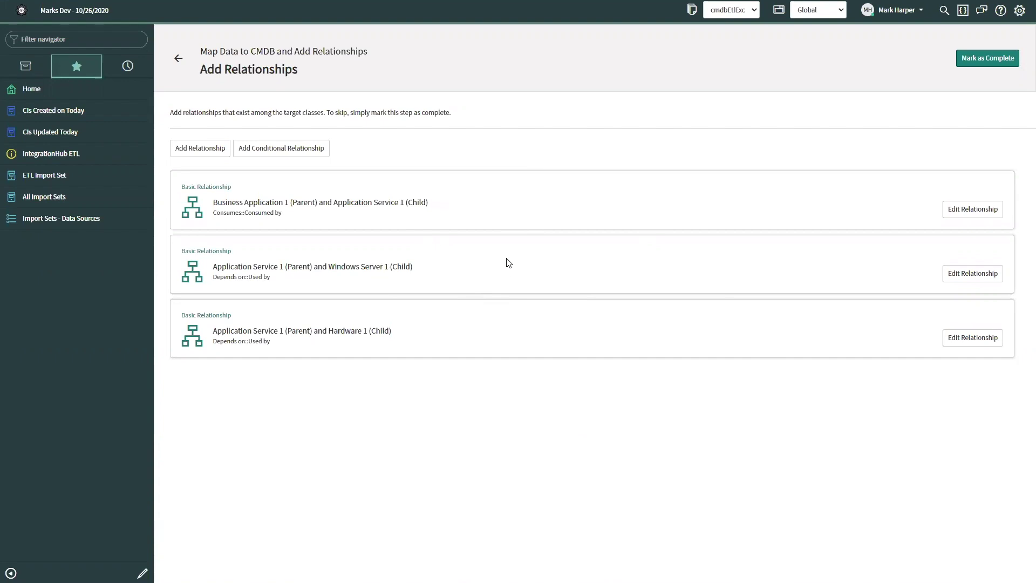
left_click(959, 274)
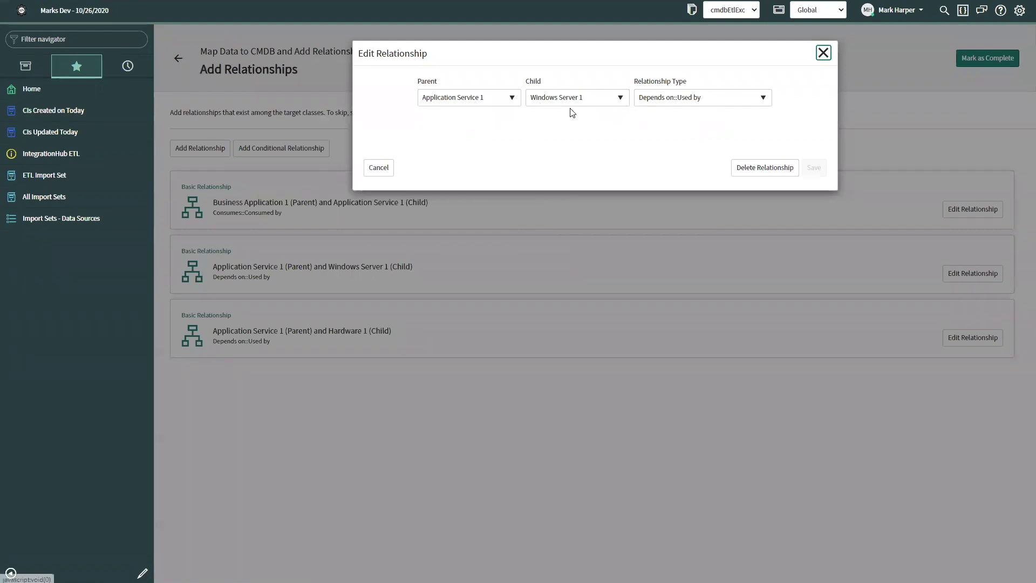
left_click(823, 54)
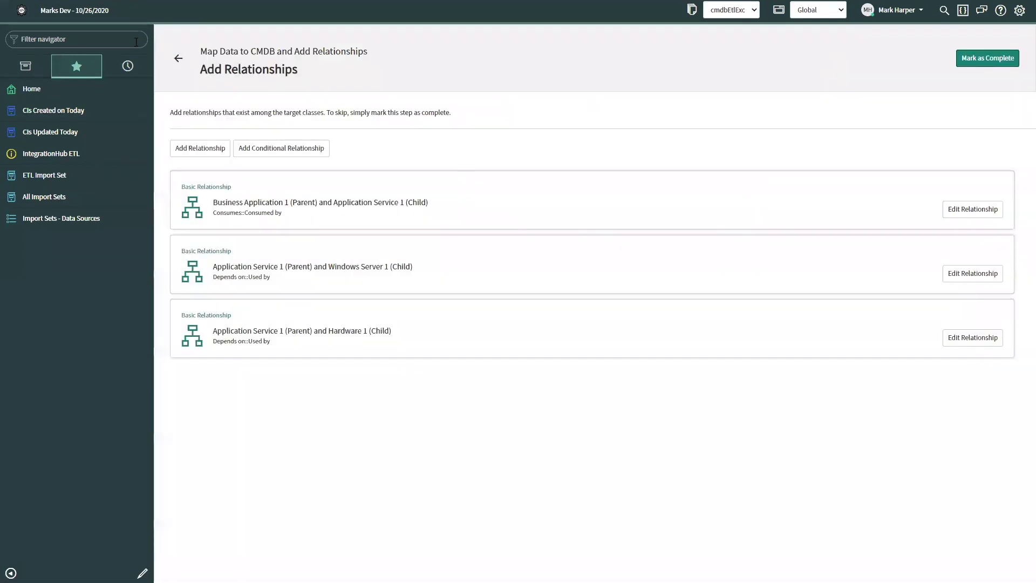
left_click(178, 58)
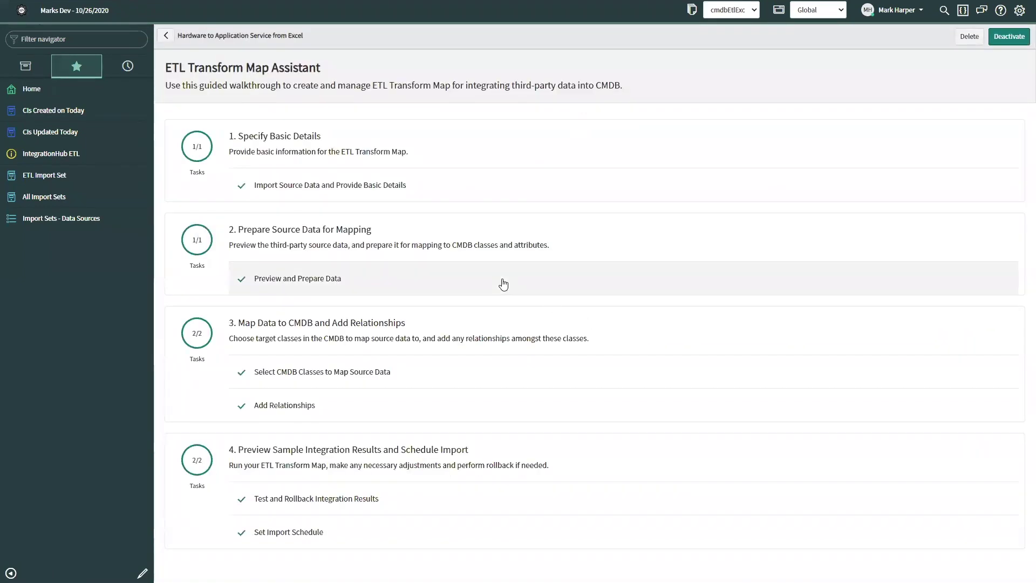
Run the test integration for the Hardware to Application Service from Excel transform map.
left_click(370, 497)
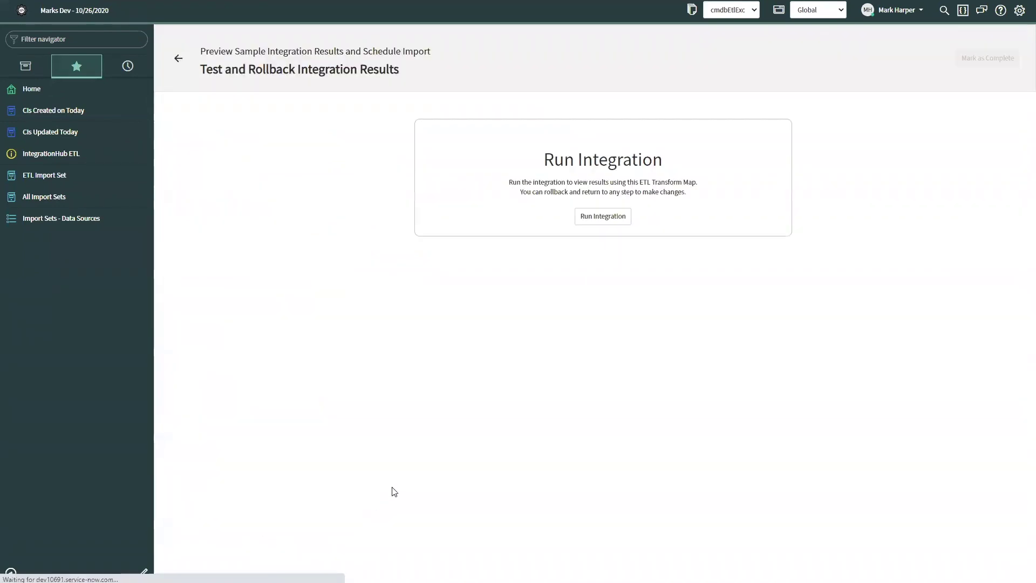
left_click(609, 222)
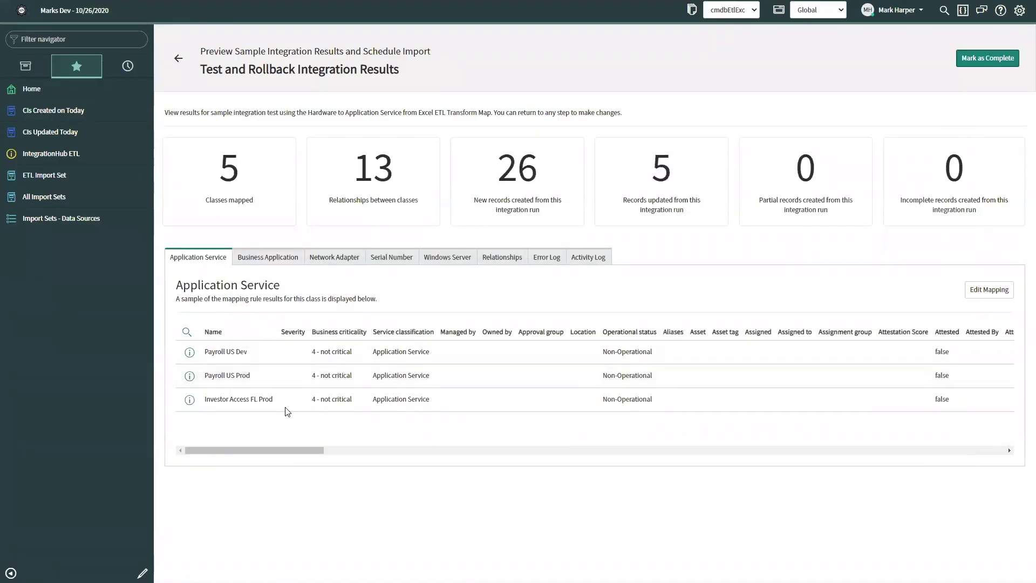
Review the test results for Business Application, Network Adapter and Serial Number, plus the error log and activity log.
left_click(275, 263)
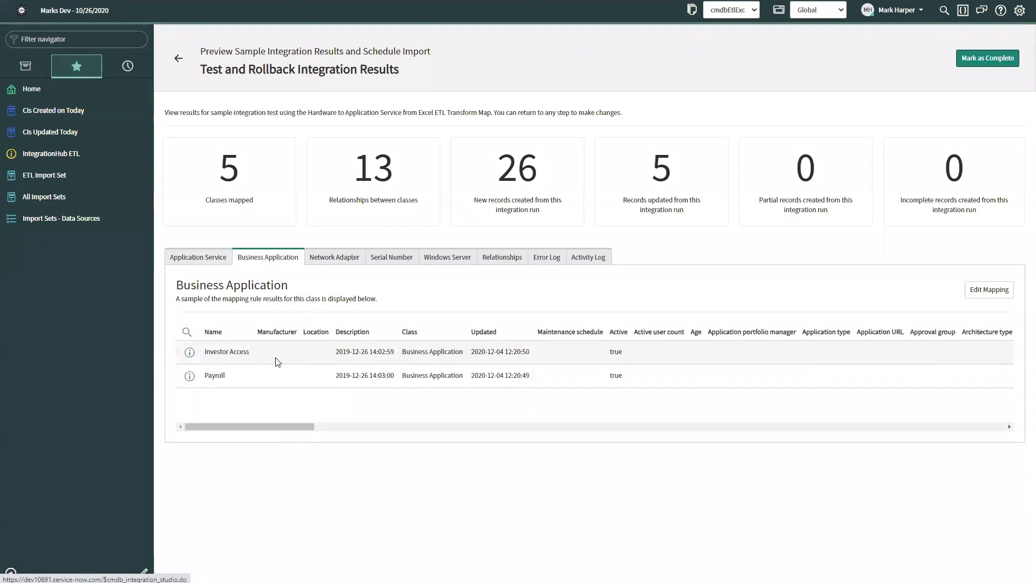
left_click(350, 261)
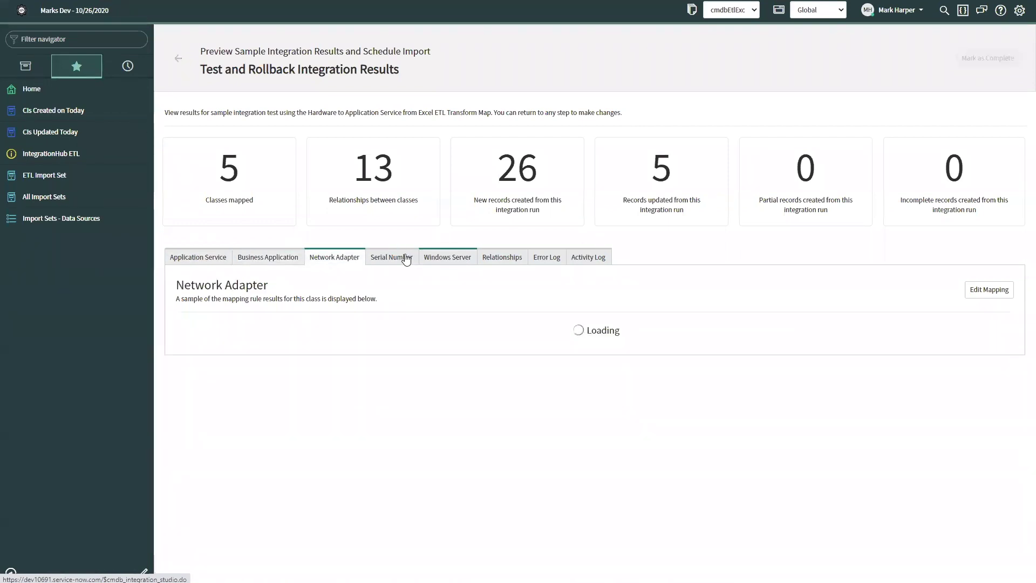
left_click(408, 259)
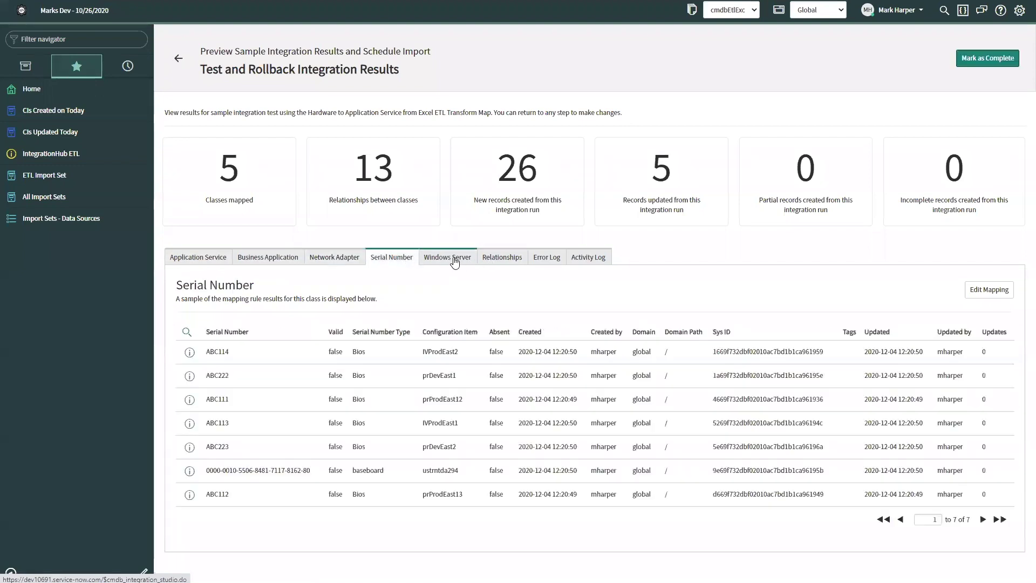
left_click(548, 261)
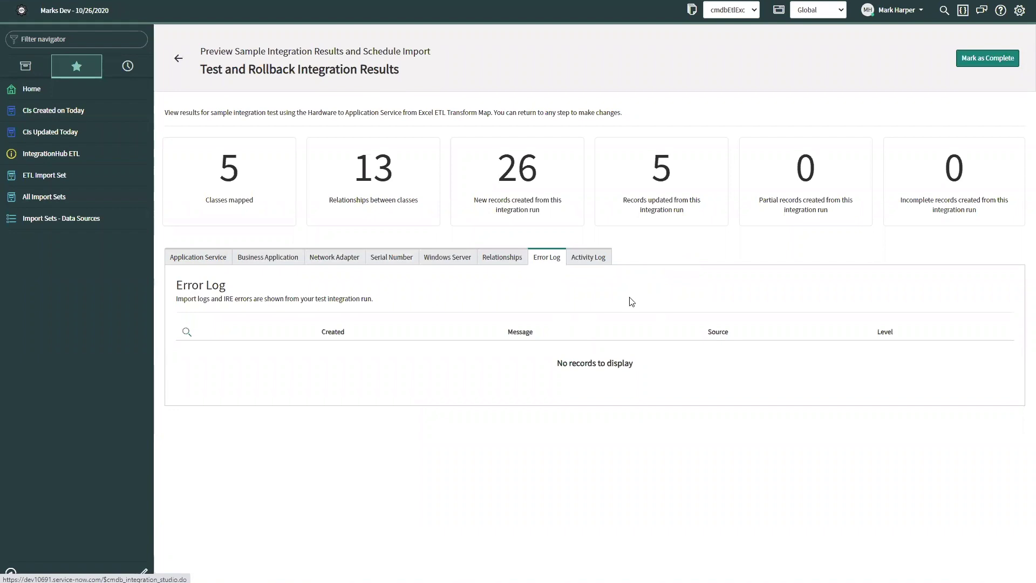
left_click(592, 264)
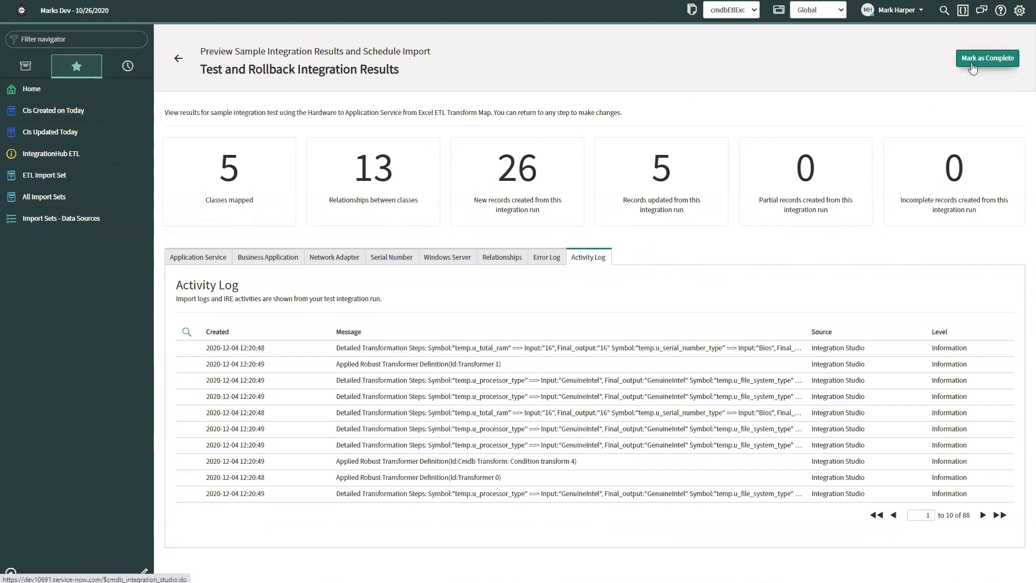
Mark the integration test as complete and retain the imported data in the CMDB.
left_click(1004, 61)
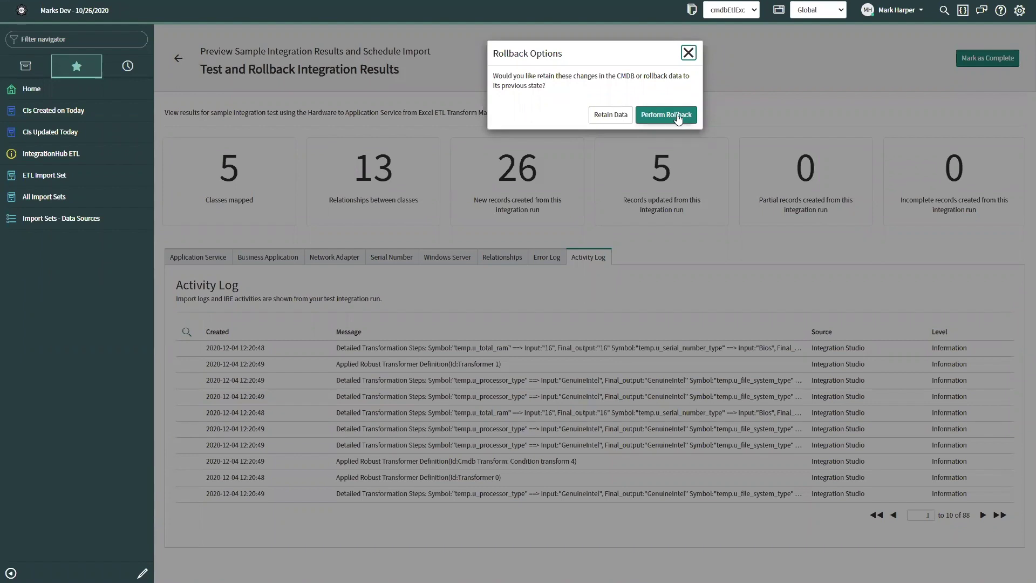
left_click(605, 117)
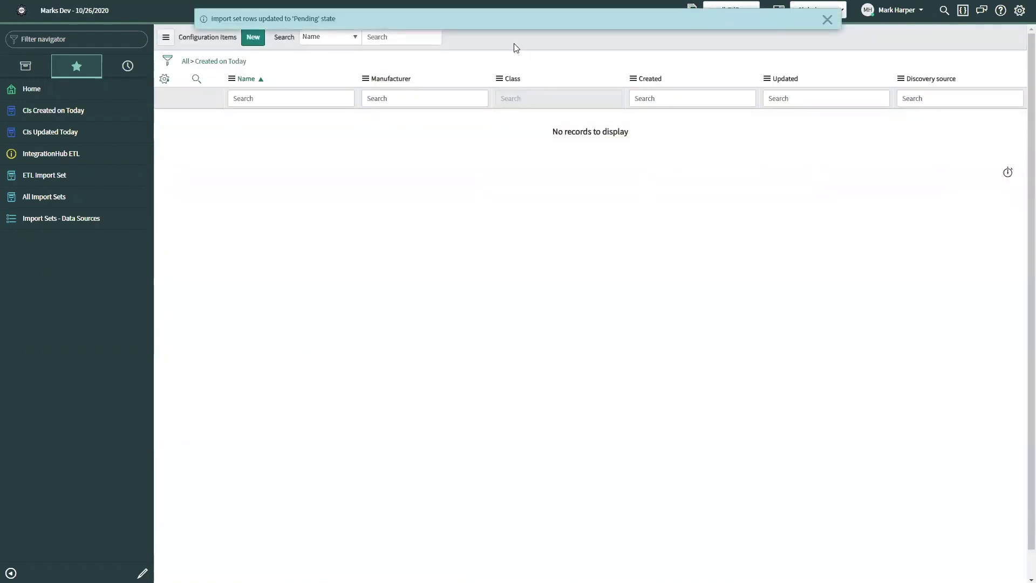
Refresh the list of configuration items created today and open the Payroll US Prod application service.
right_click(515, 47)
left_click(546, 106)
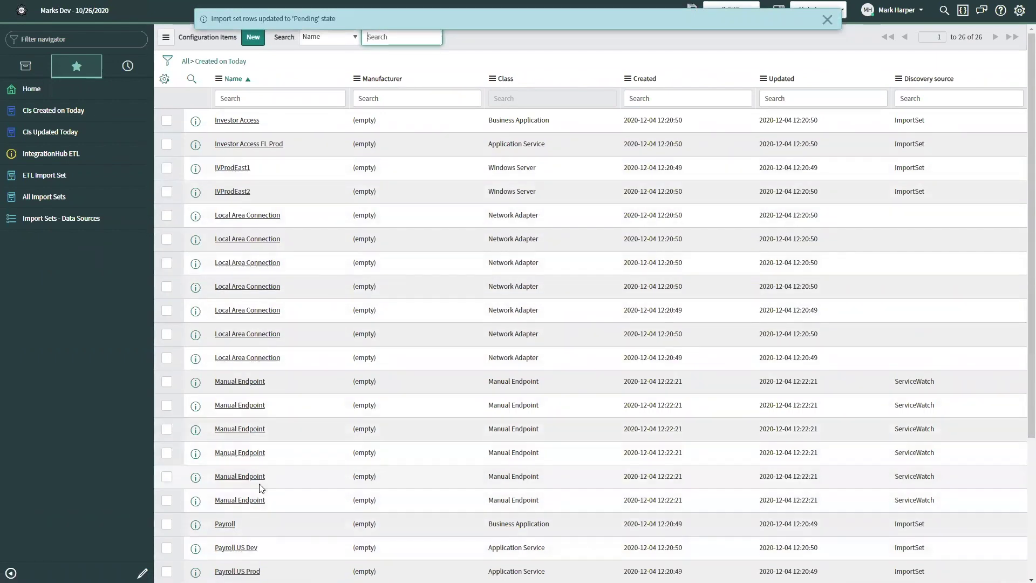
left_click(240, 571)
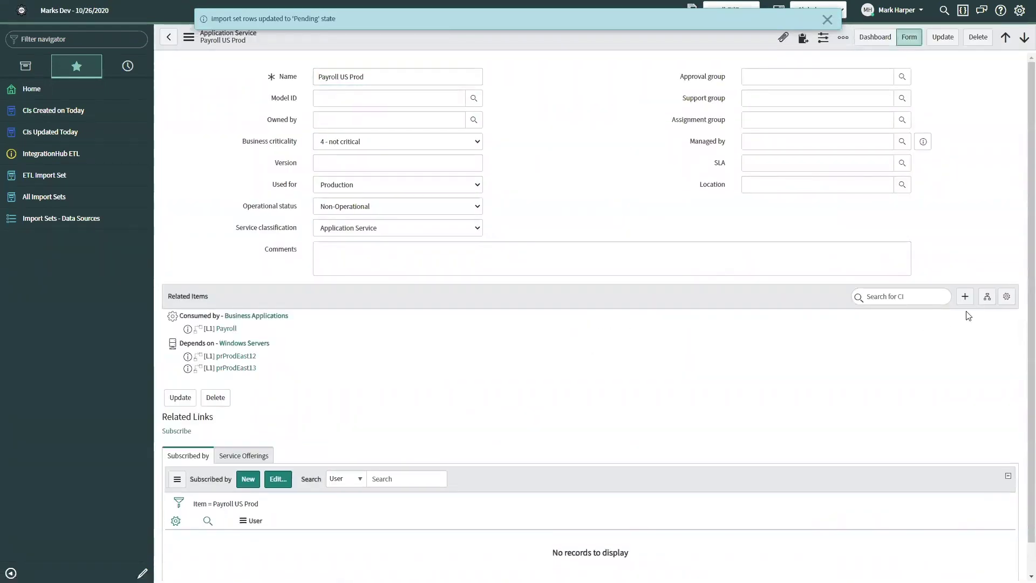
Open the dependency map of Payroll US Prod and expand the Payroll business application's related items.
left_click(986, 298)
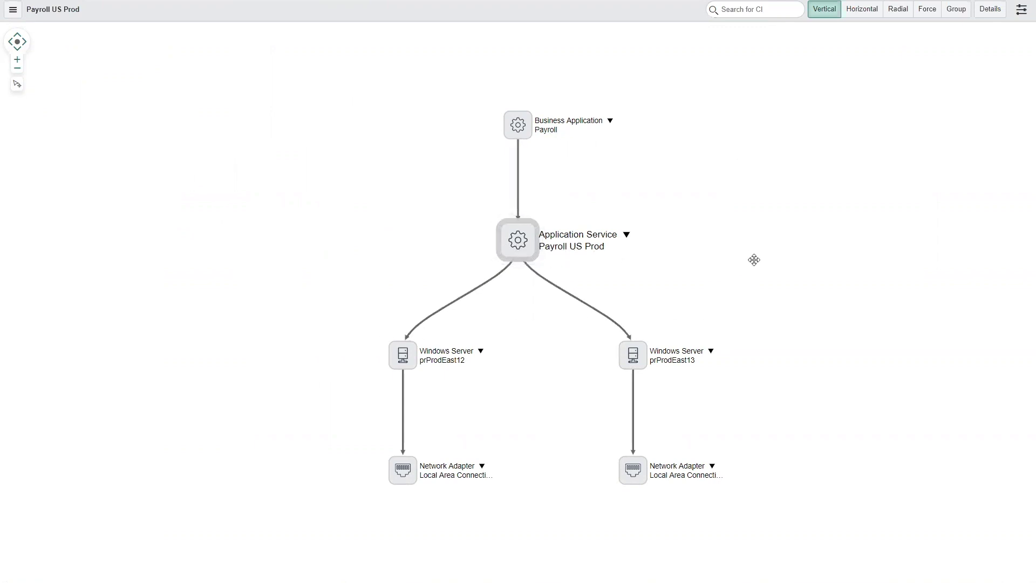
right_click(519, 133)
left_click(567, 237)
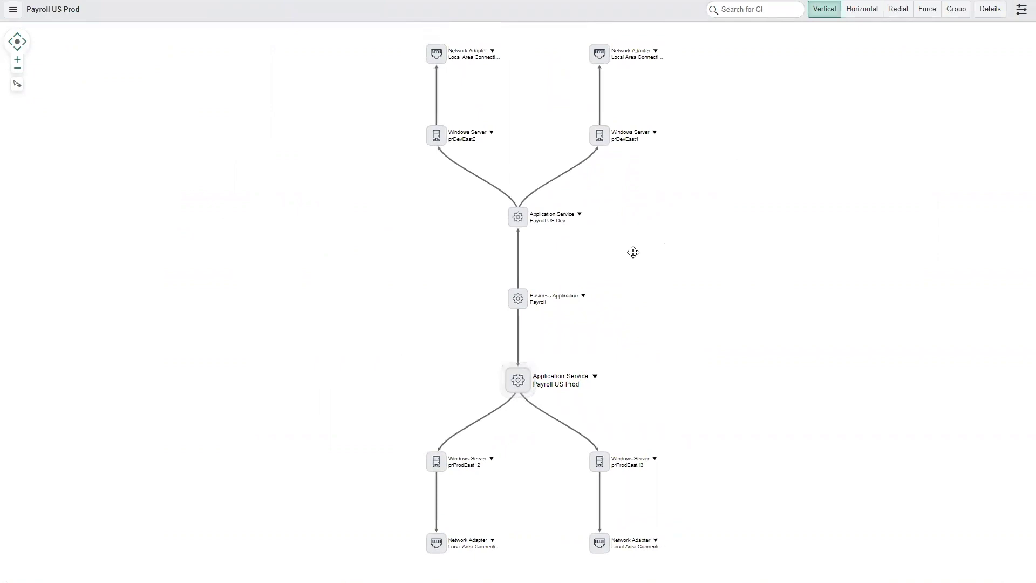
Examine the Payroll dependency map's services, servers and network adapters, and compare them with the source rows in the Excel spreadsheet.
scroll(631, 250, "up", 3)
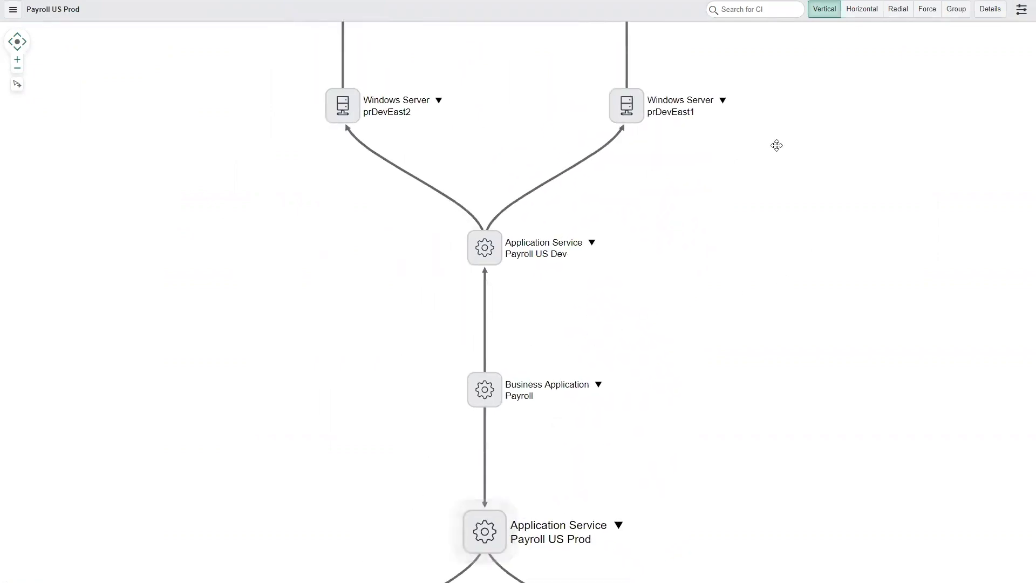
left_click_drag(776, 144, 789, 210)
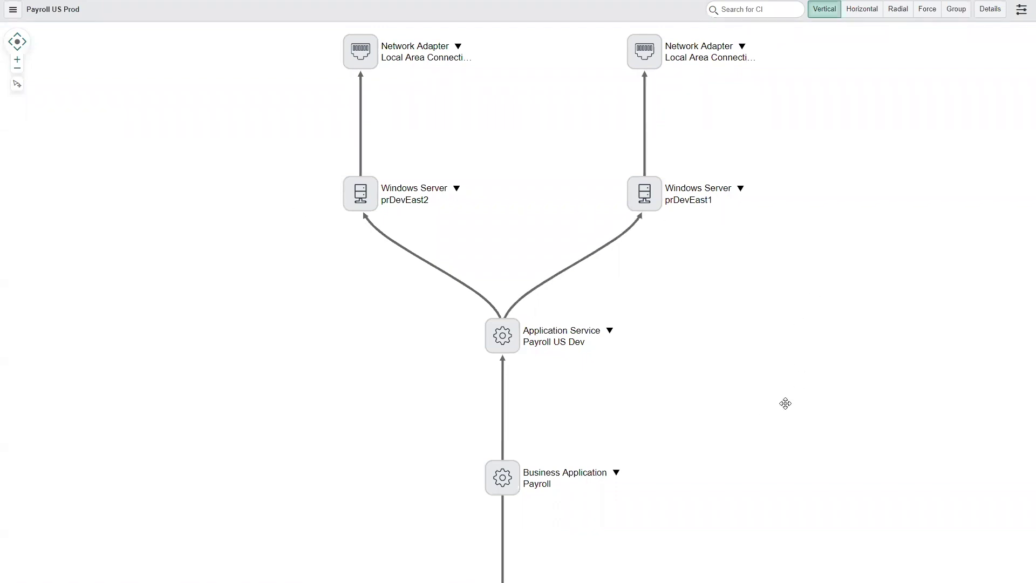
left_click_drag(760, 419, 746, 262)
scroll(746, 262, "down", 3)
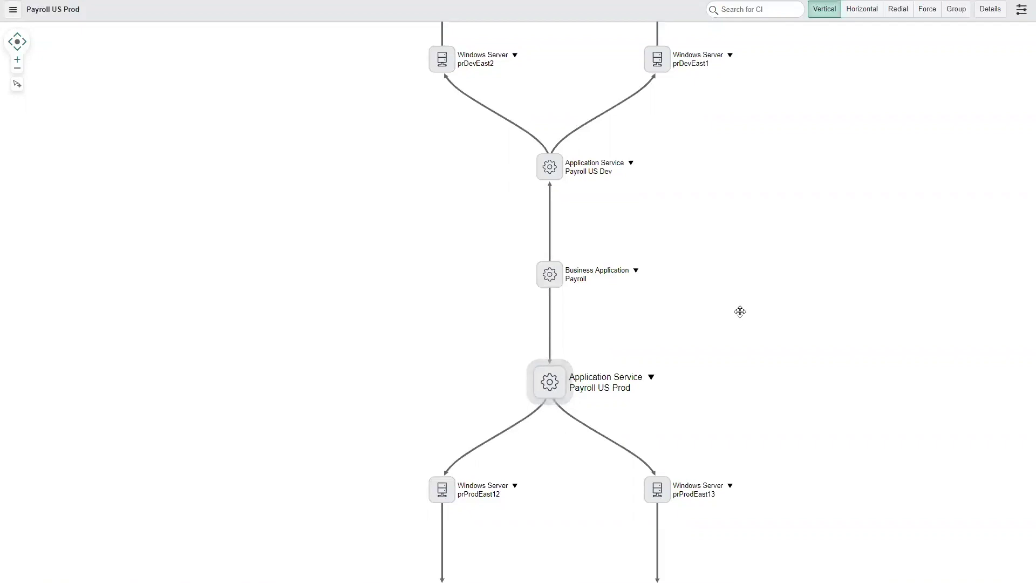
left_click_drag(751, 317, 622, 246)
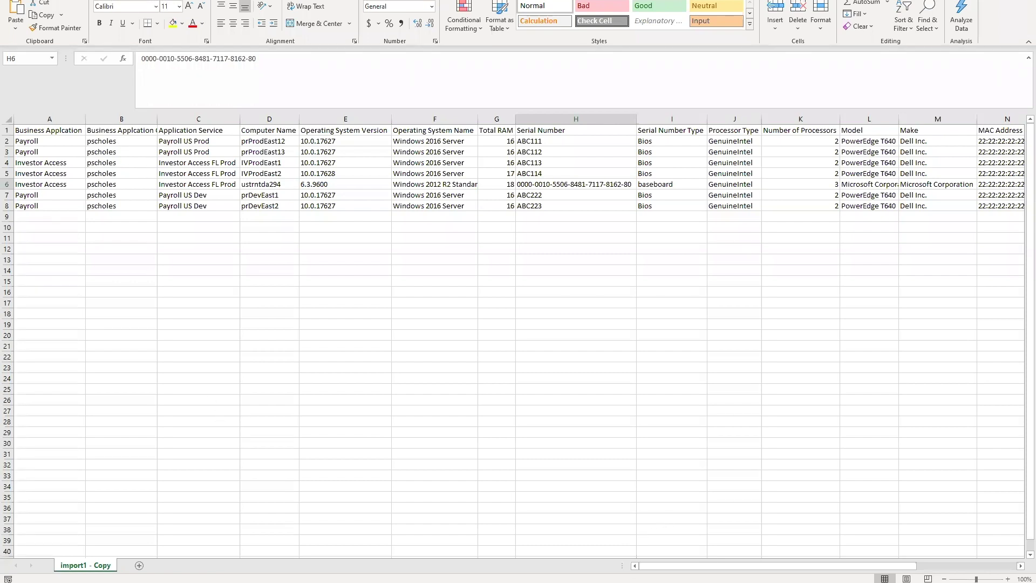
mouse_move(621, 581)
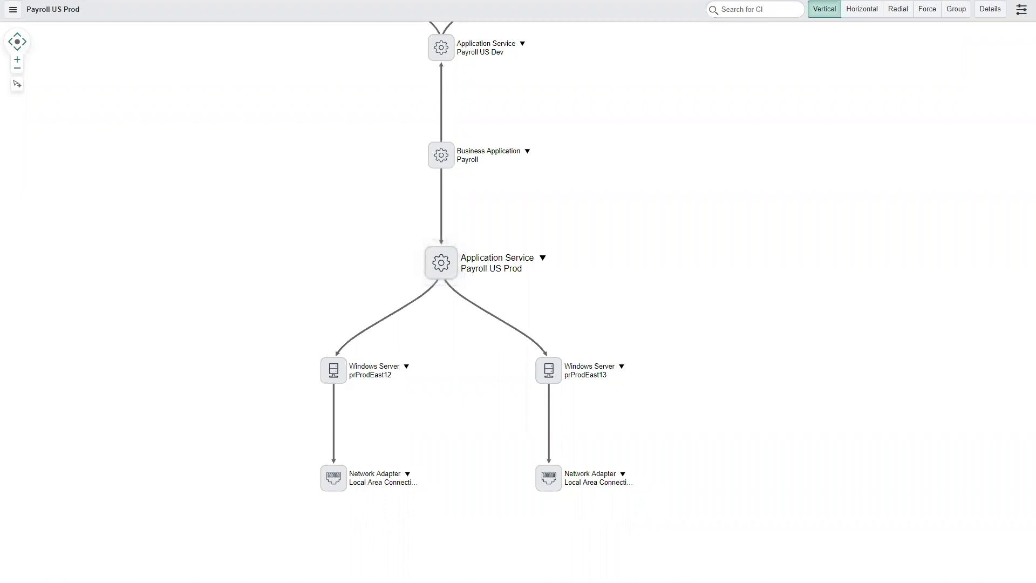
mouse_move(620, 582)
left_click_drag(692, 279, 700, 302)
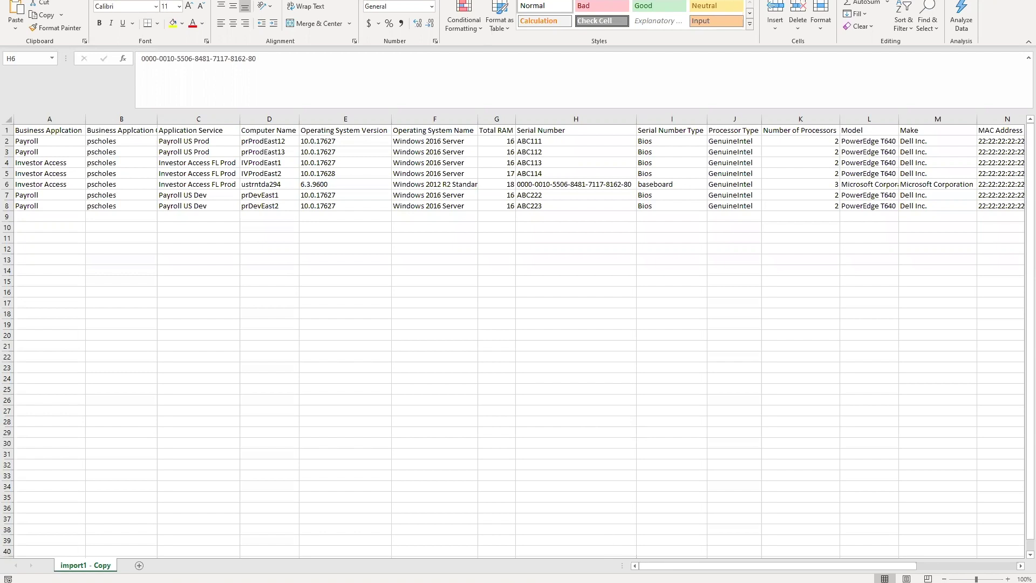
Switch from Excel back to ServiceNow and return to the IntegrationHub ETL home list of transform maps.
left_click(620, 531)
left_click(163, 34)
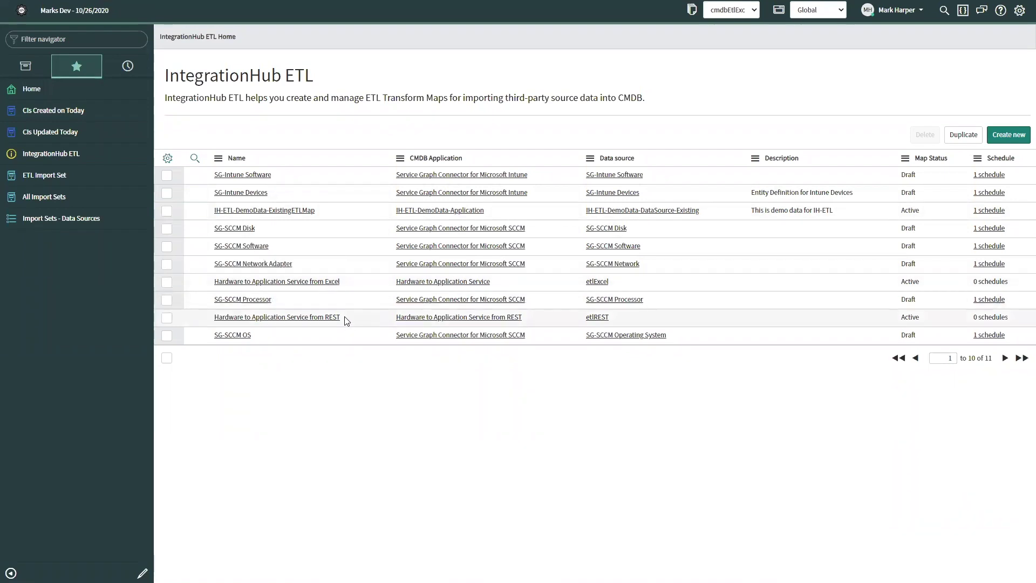
Open the Hardware to Application Service from REST transform map and view its basic details.
left_click(320, 317)
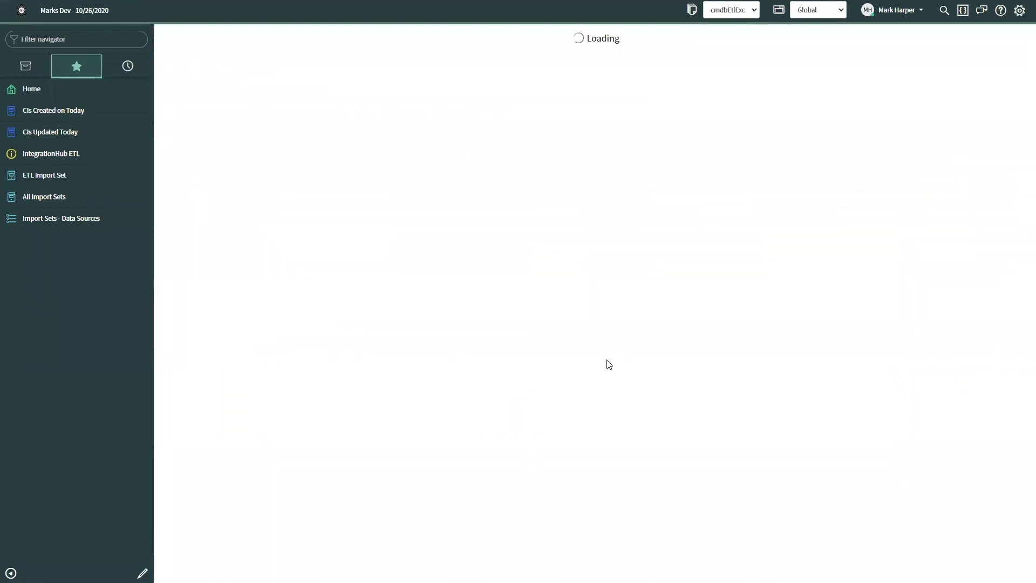
left_click(310, 193)
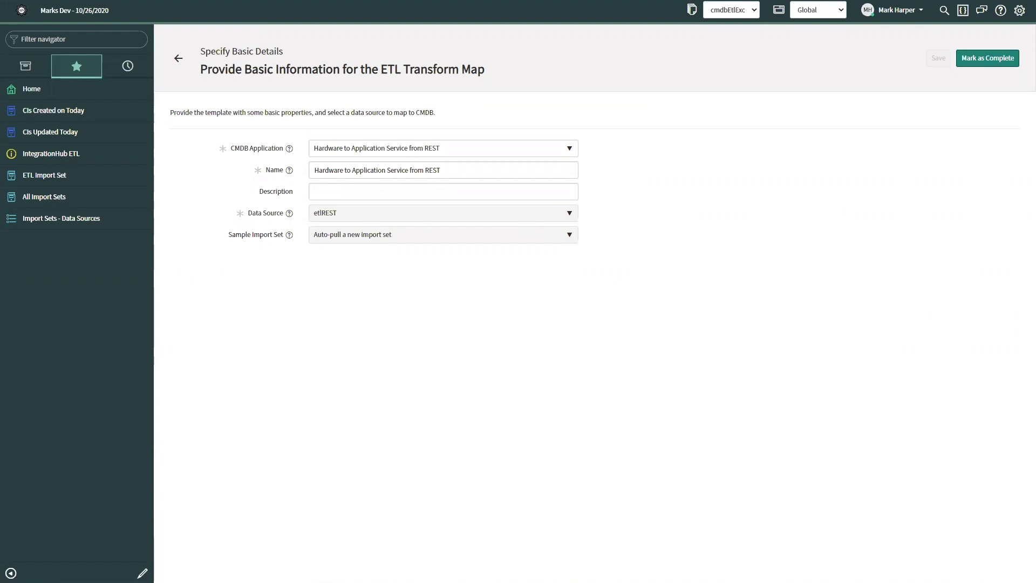
Switch to Postman, send the "Post to create App Service Update 1" request, and examine the Payroll US Prod dependency map.
left_click(567, 540)
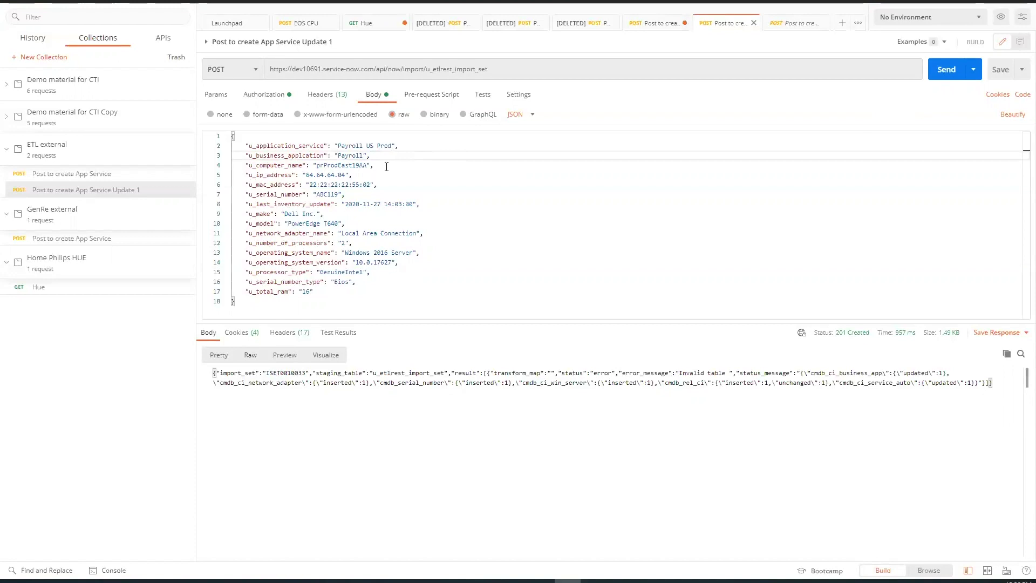
left_click(944, 69)
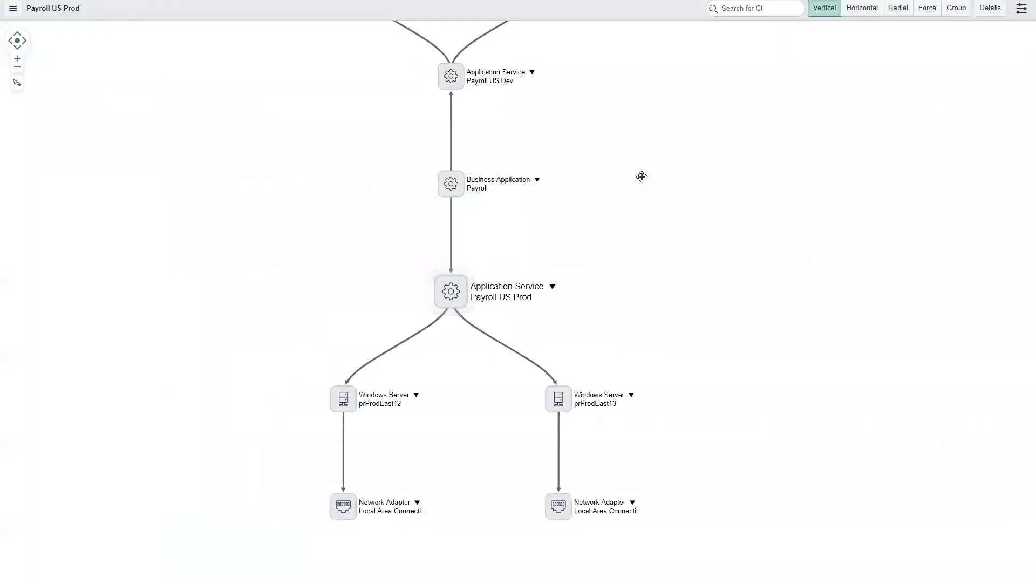
scroll(642, 174, "down", 3)
scroll(641, 175, "up", 2)
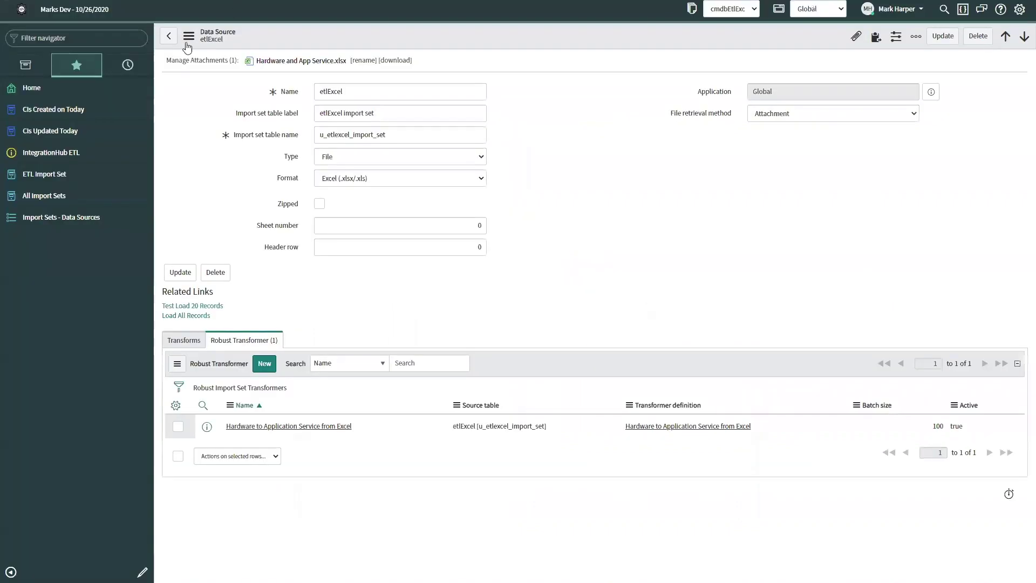
Leave the etlExcel data source, return to the REST transform map's assistant overview and dismiss the error message.
left_click(169, 36)
left_click(63, 223)
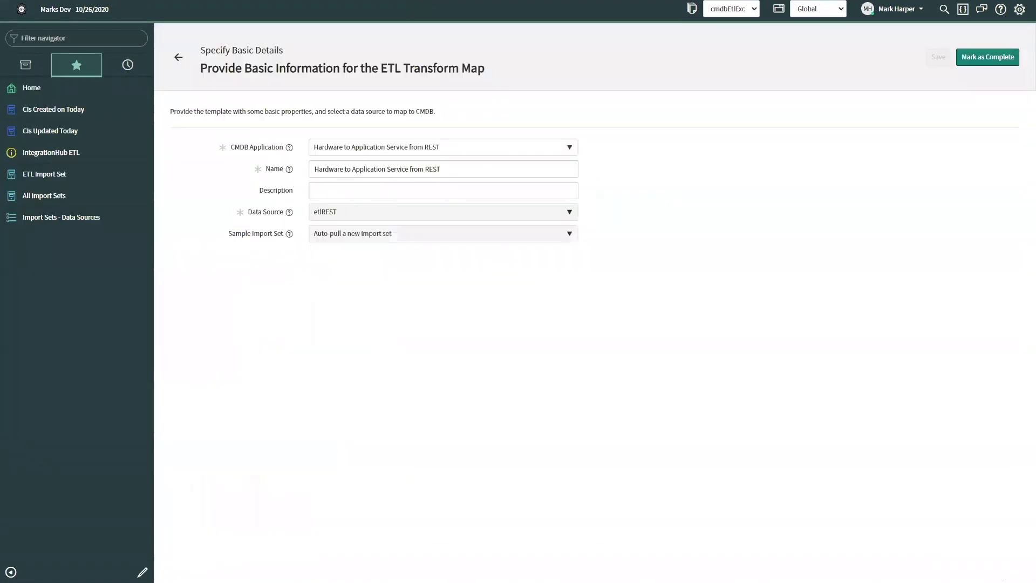
left_click(178, 57)
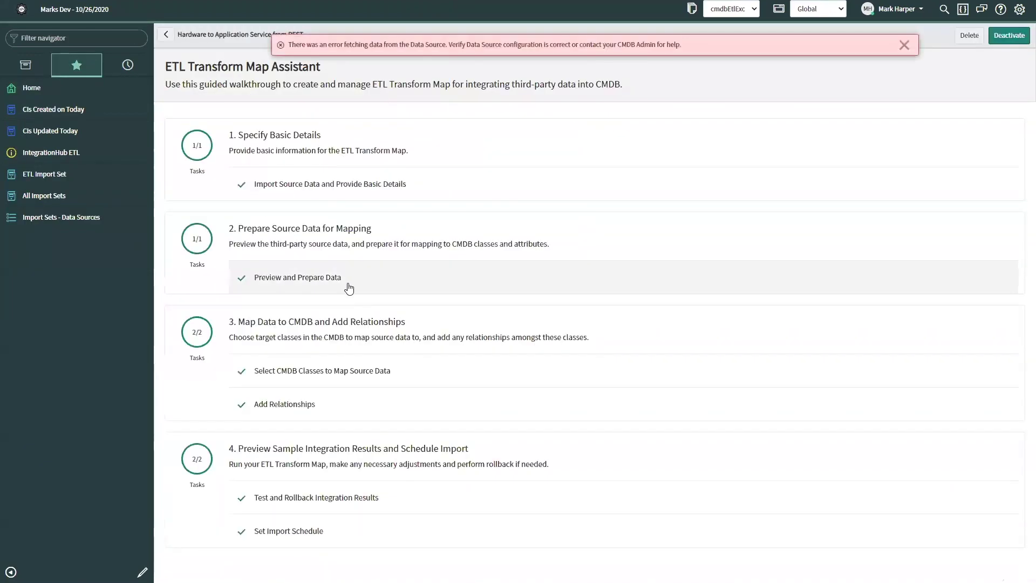
left_click(904, 45)
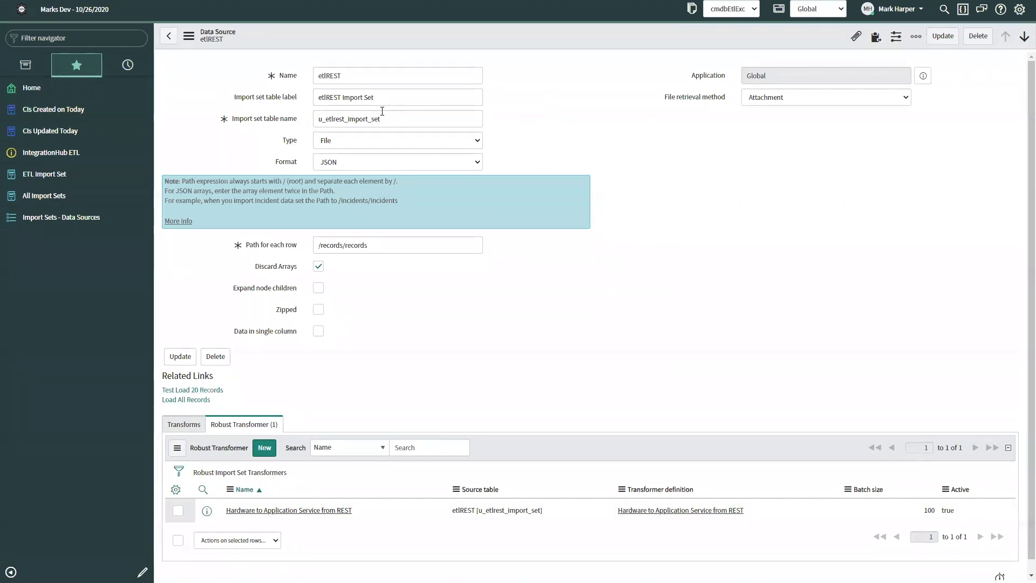
Review the etlREST import set rows and return to the IntegrationHub ETL home list.
left_click(36, 178)
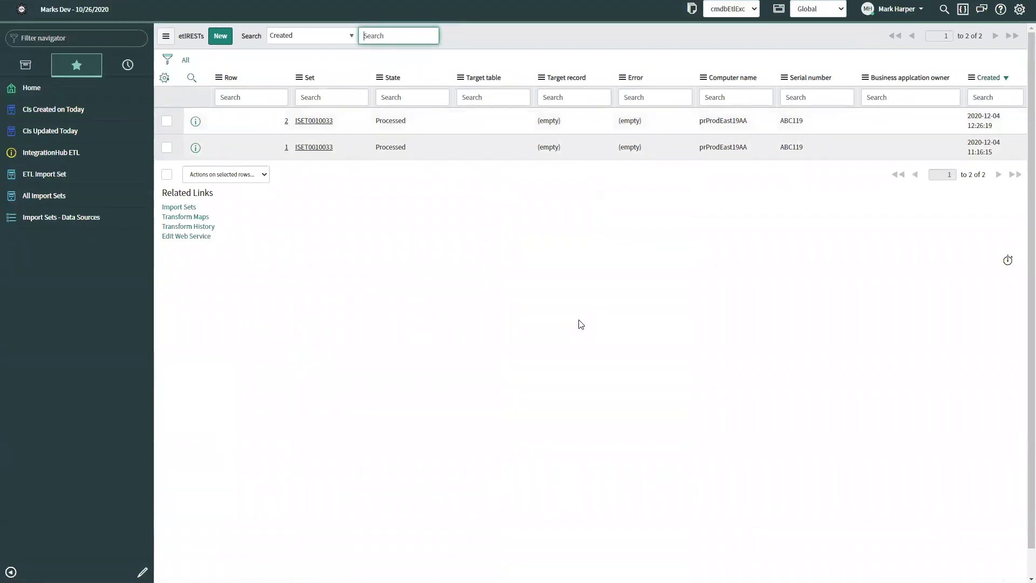
left_click(507, 290)
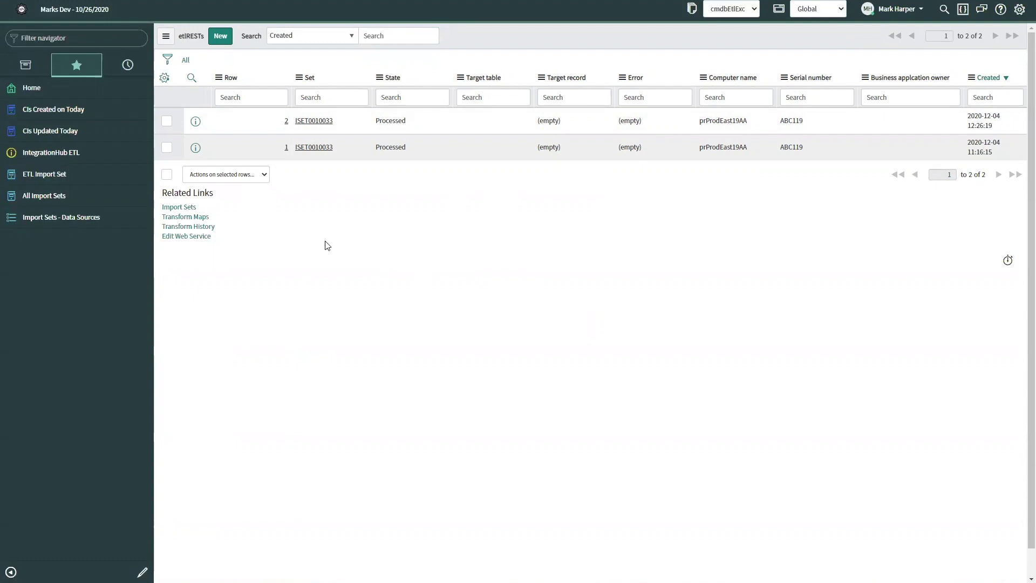
left_click(76, 154)
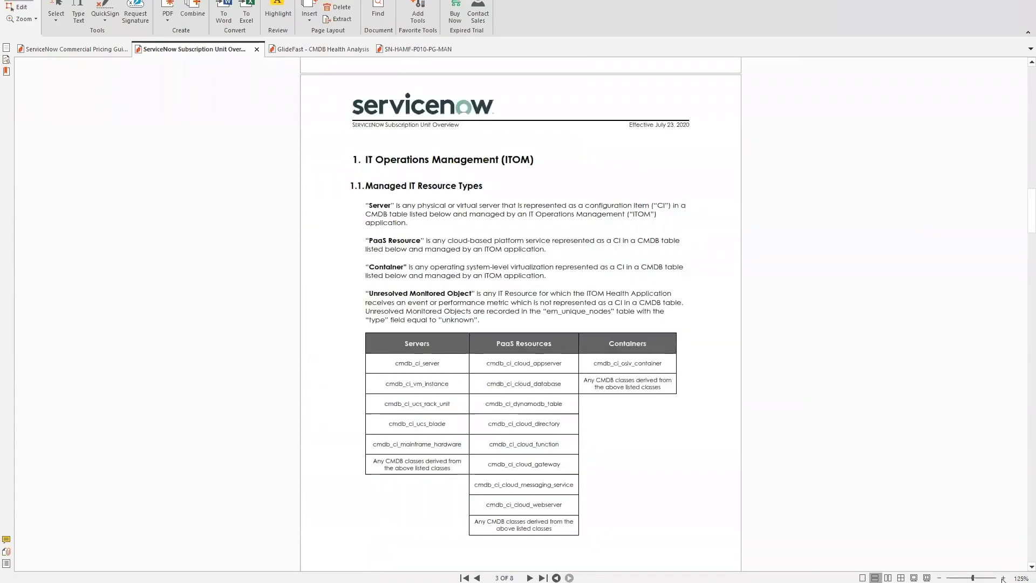
Read the managed IT resource types table in the ServiceNow Subscription Unit Overview PDF, and switch to Postman to view the request.
scroll(450, 284, "up", 1, "ctrl")
scroll(450, 285, "down", 3)
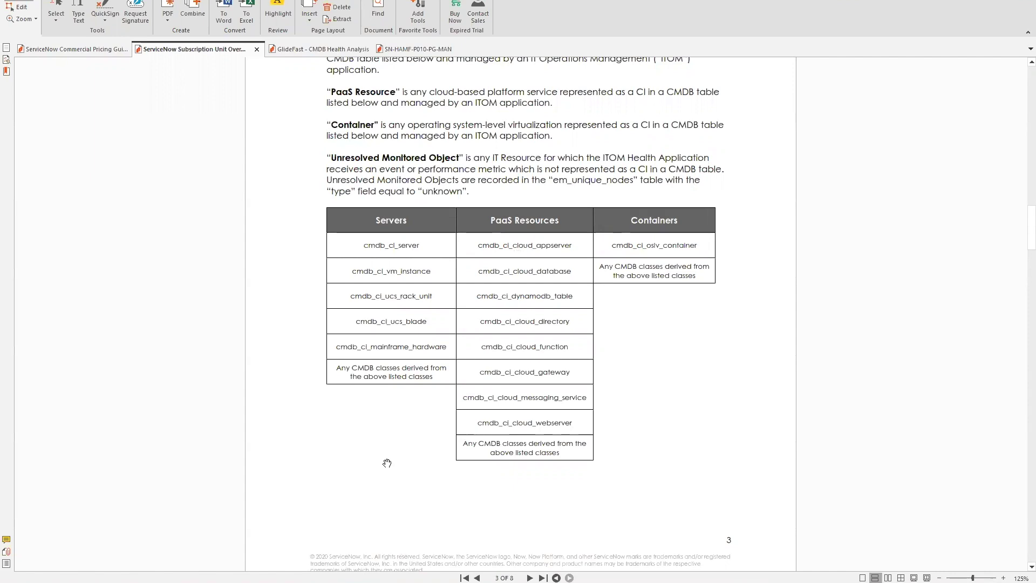
mouse_move(538, 582)
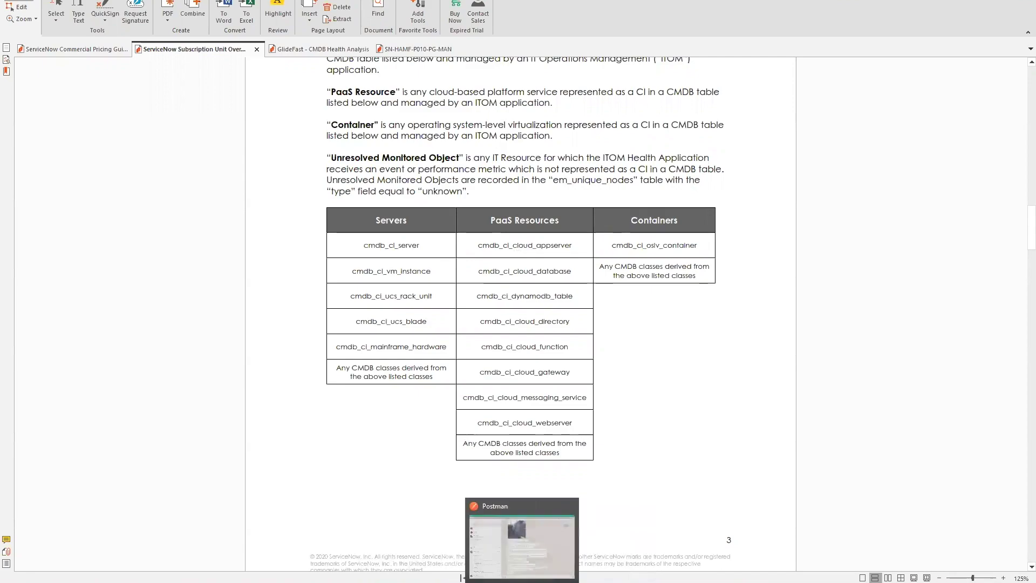
left_click(567, 580)
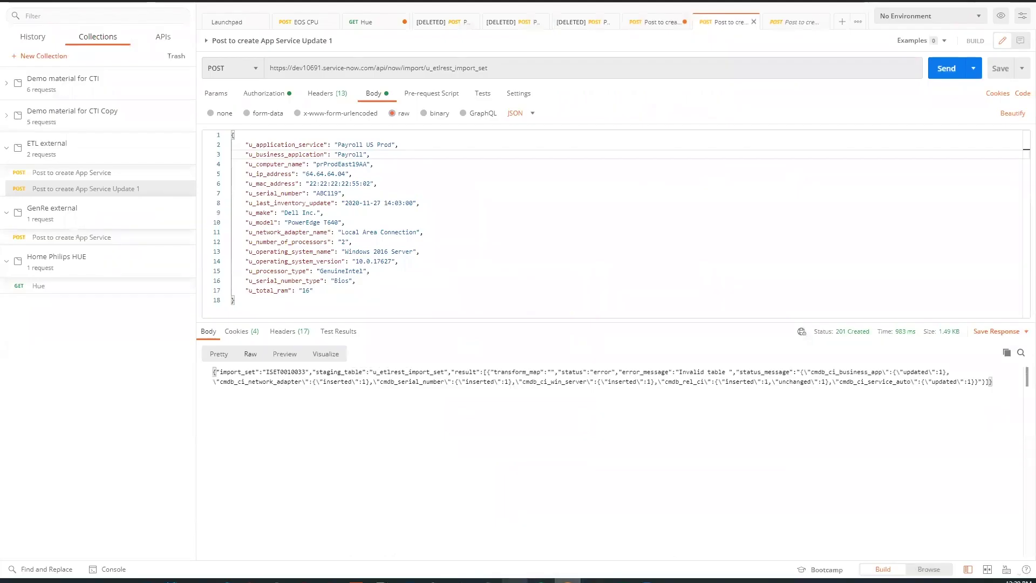
Switch back to ServiceNow, review the configuration items updated today, and return to the IntegrationHub ETL home list.
key("alt+Tab")
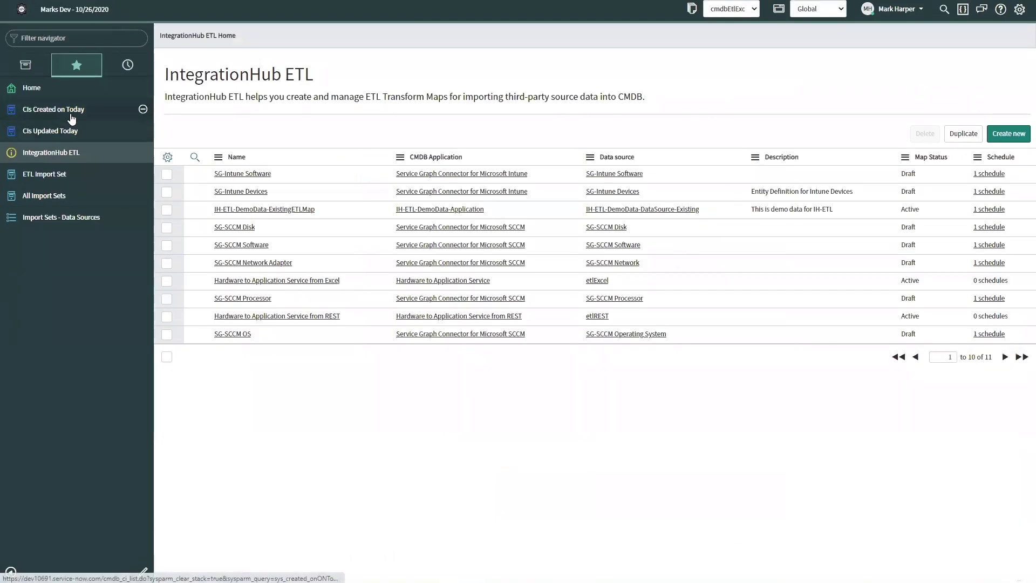
left_click(71, 134)
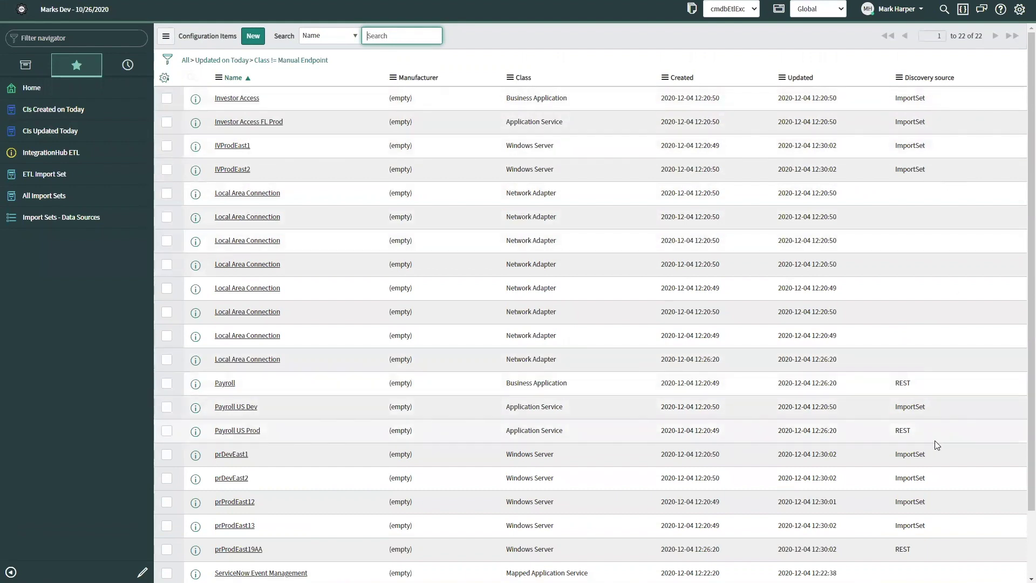
key("alt+Left")
key("alt+Left")
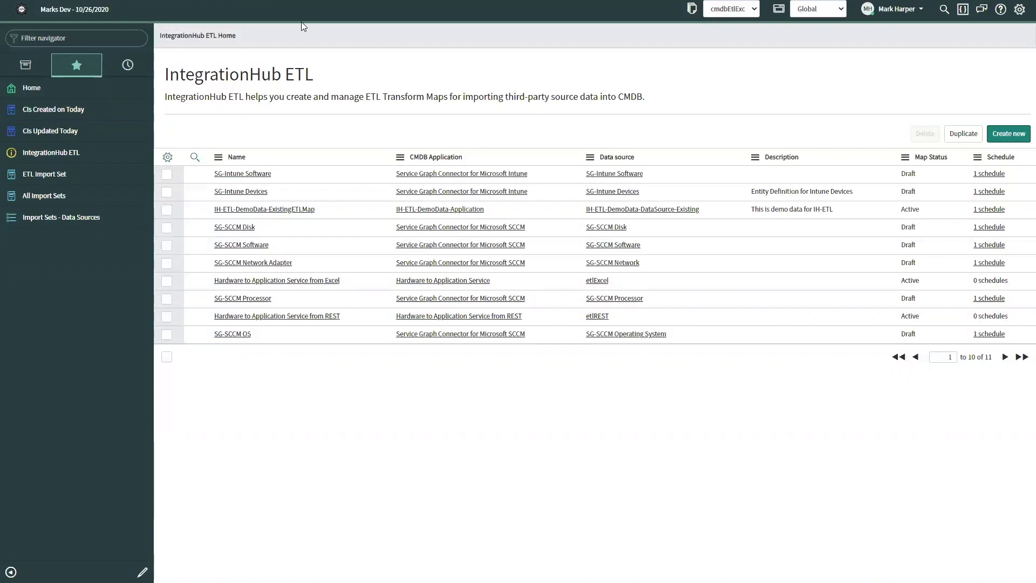
Open the etlREST data source's robust transformer and its Hardware to Application Service from REST transformer definition record.
left_click(77, 220)
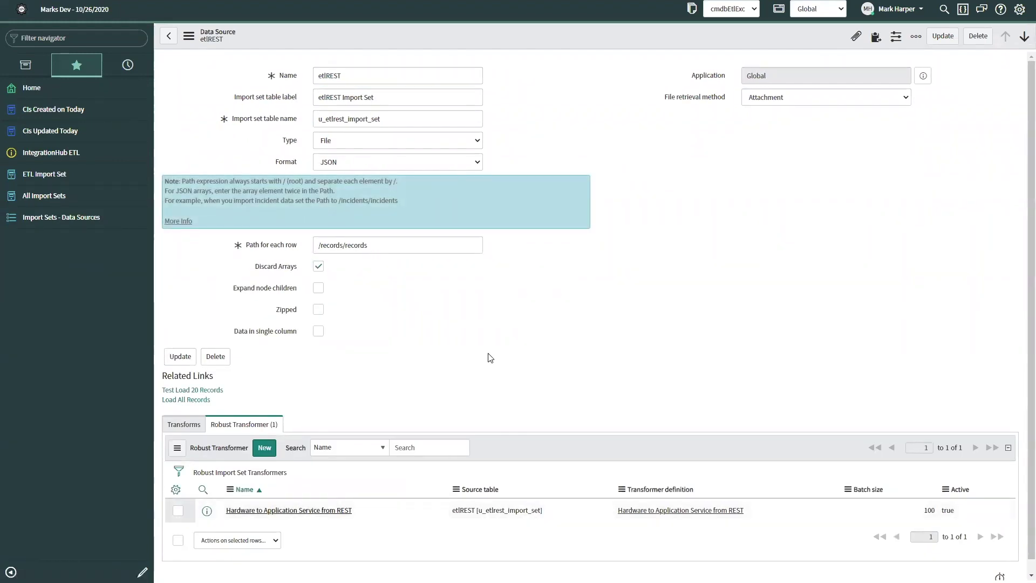
left_click(325, 512)
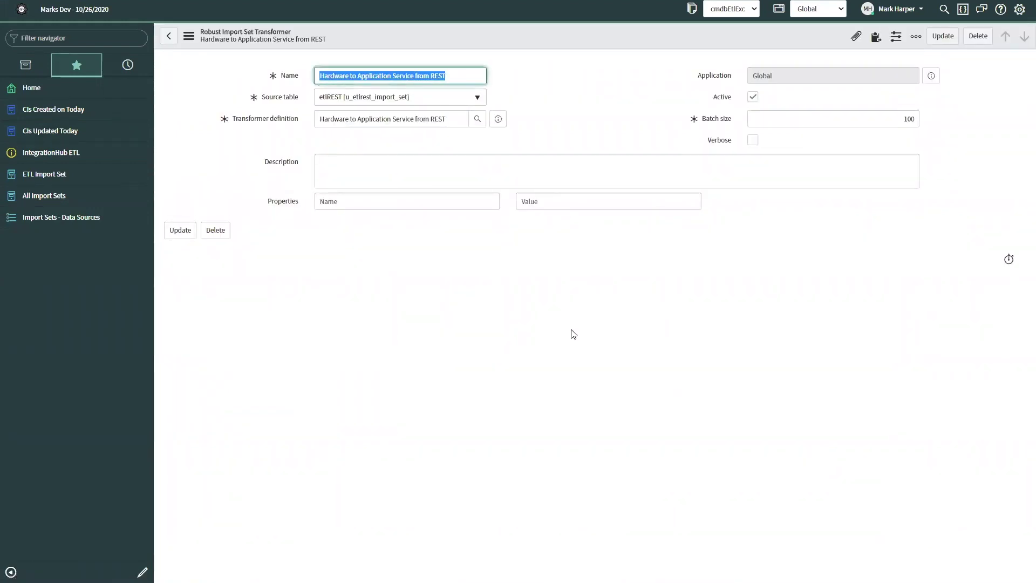
left_click(500, 123)
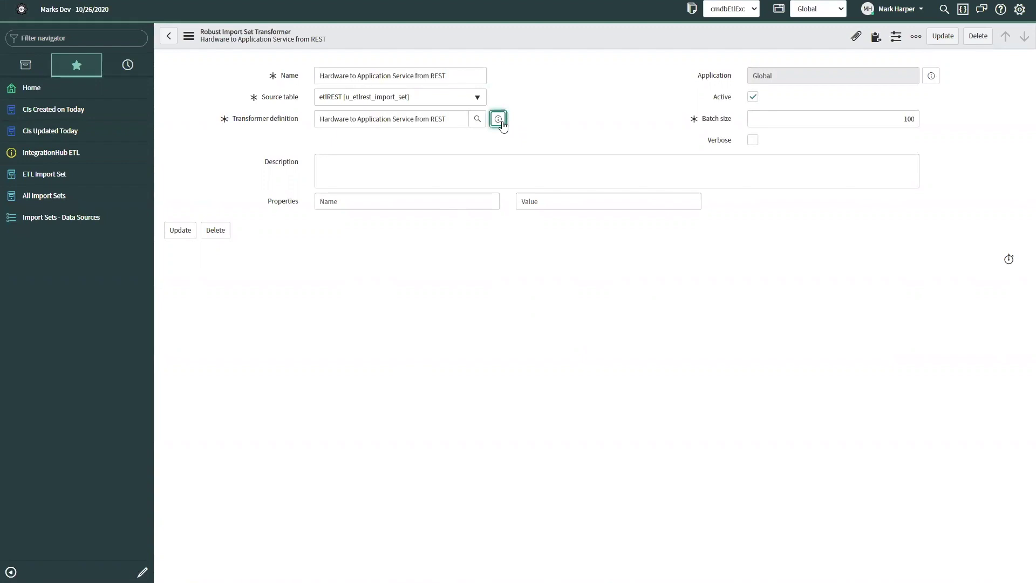
left_click(642, 153)
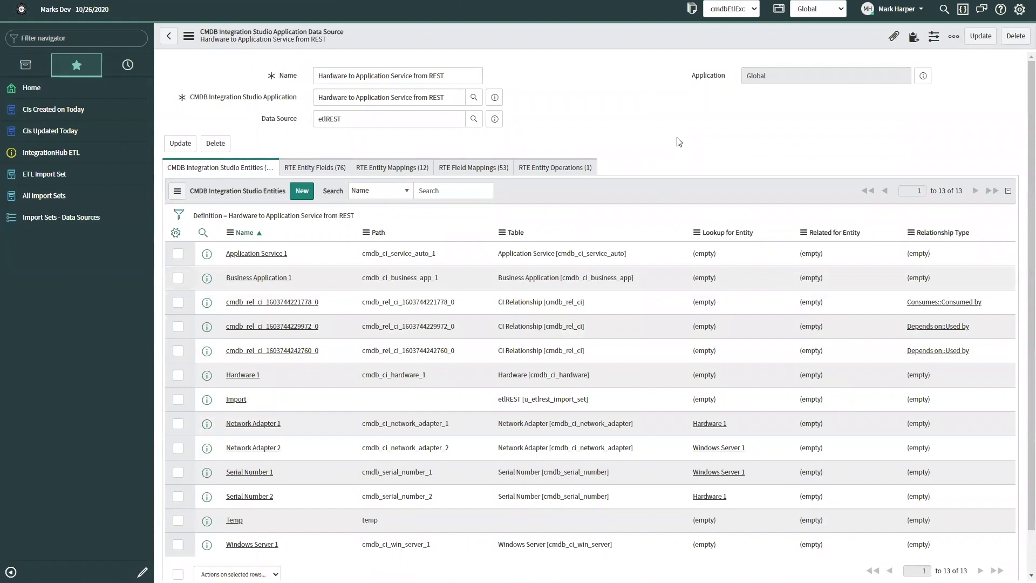
Review the REST transformer definition's RTE entity fields, entity mappings and field mappings.
left_click(341, 174)
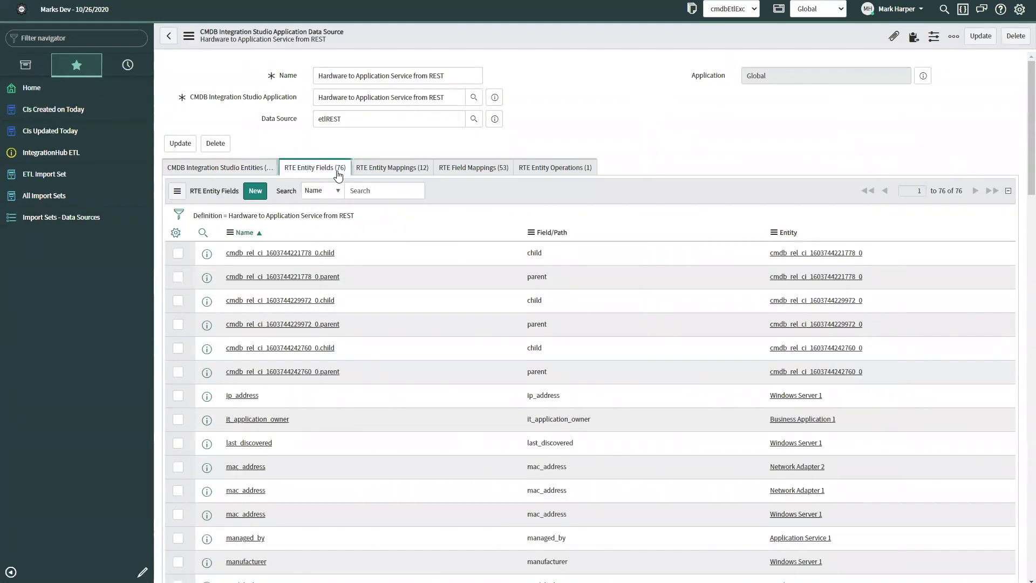
left_click(418, 176)
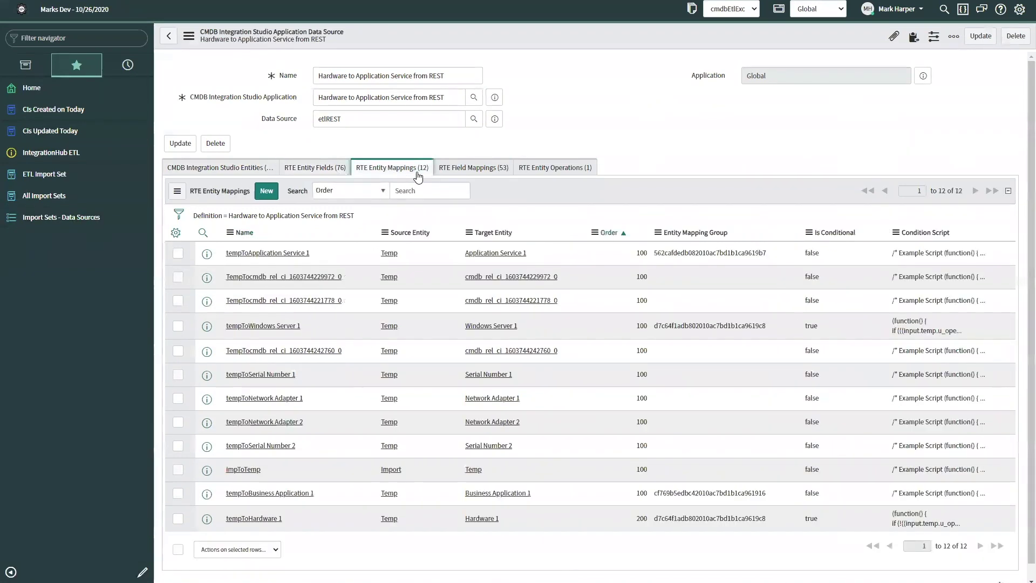
left_click(487, 171)
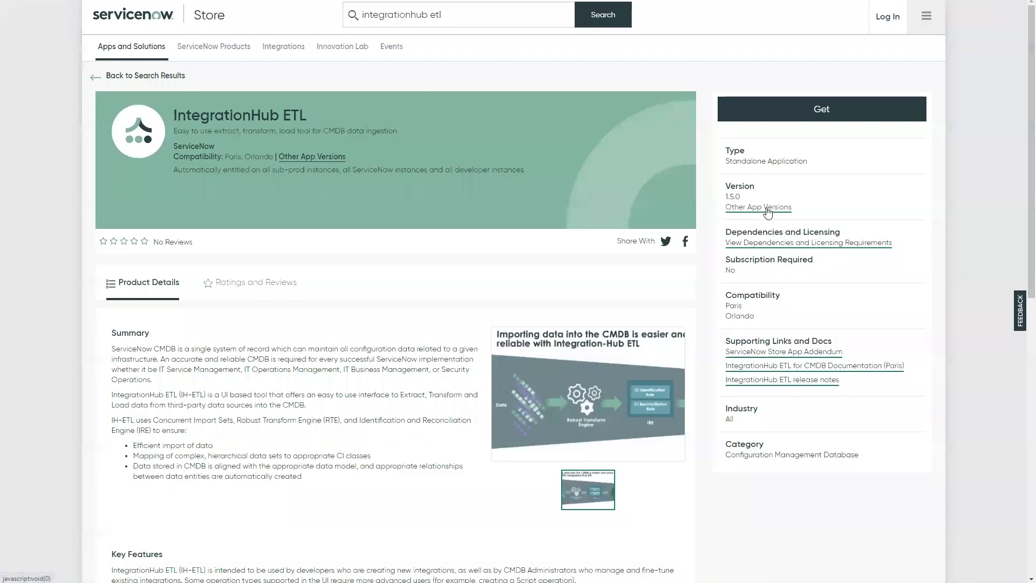
Look up the other app versions of IntegrationHub ETL on its ServiceNow Store page.
left_click(755, 207)
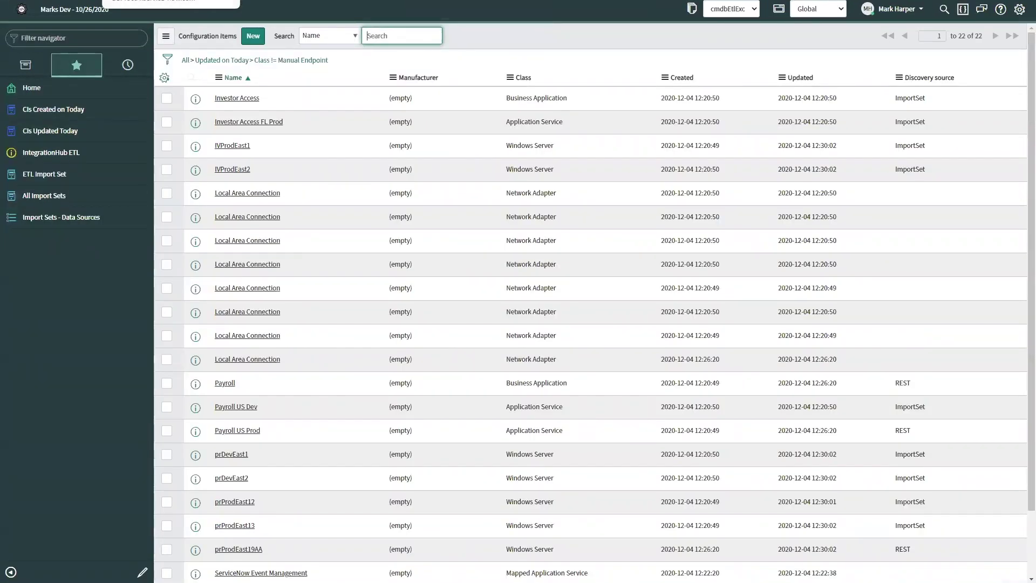
Open the Hardware to Application Service from Excel transform map and its CMDB class selection task.
left_click(60, 153)
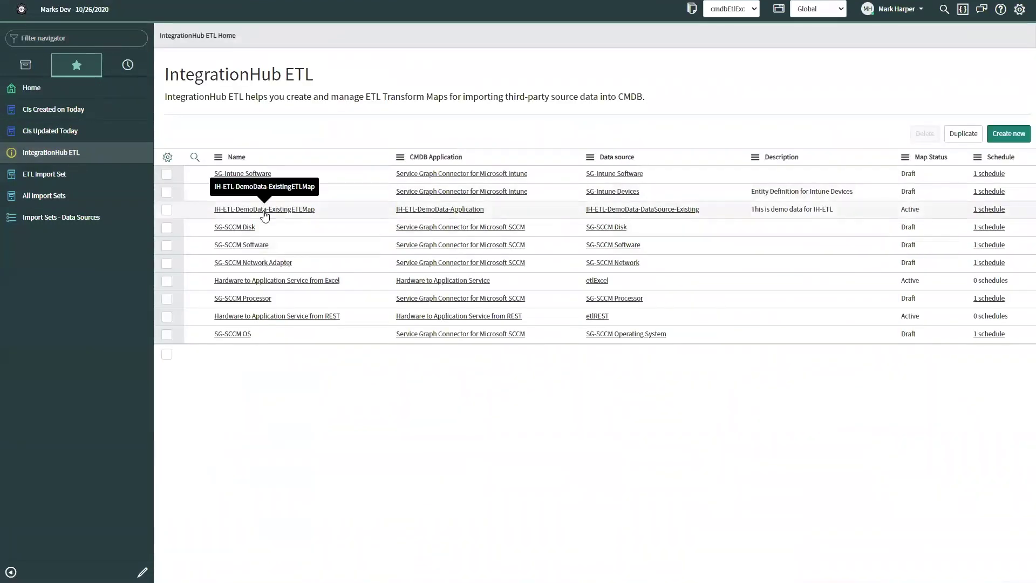
left_click(293, 285)
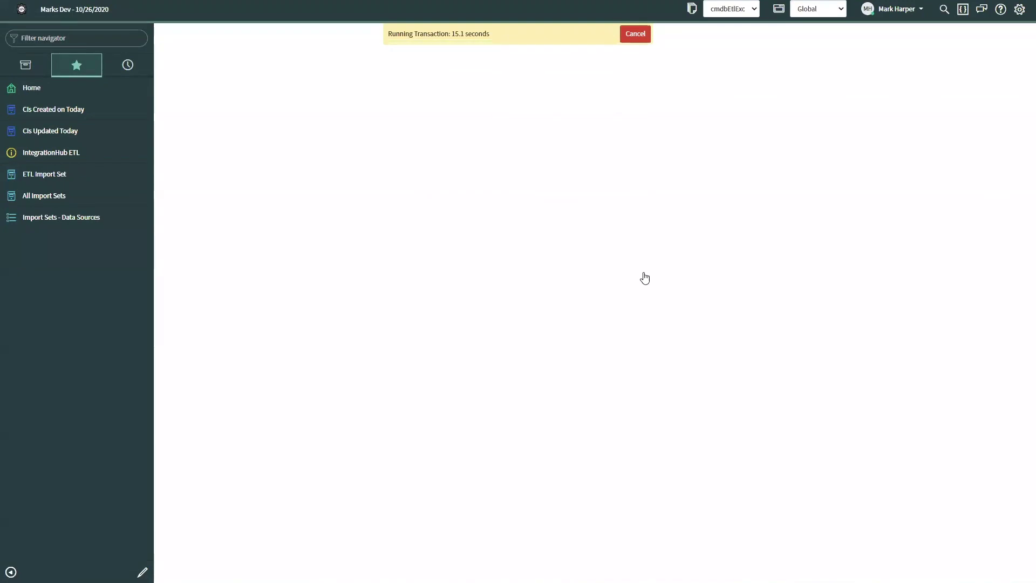
left_click(347, 372)
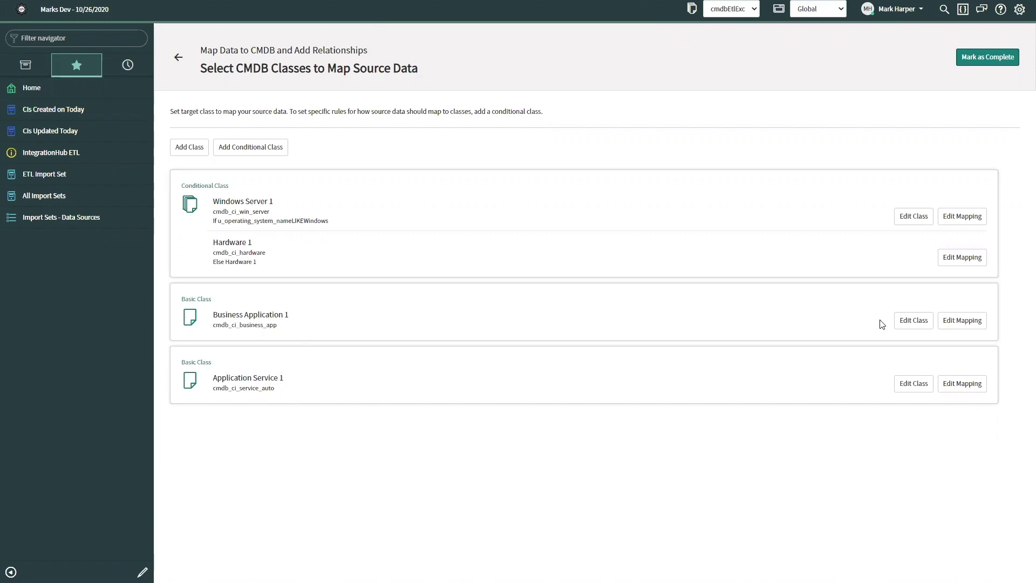
Open the mapping of the Business Application 1 class and review its attributes and source data columns.
left_click(912, 324)
left_click(982, 320)
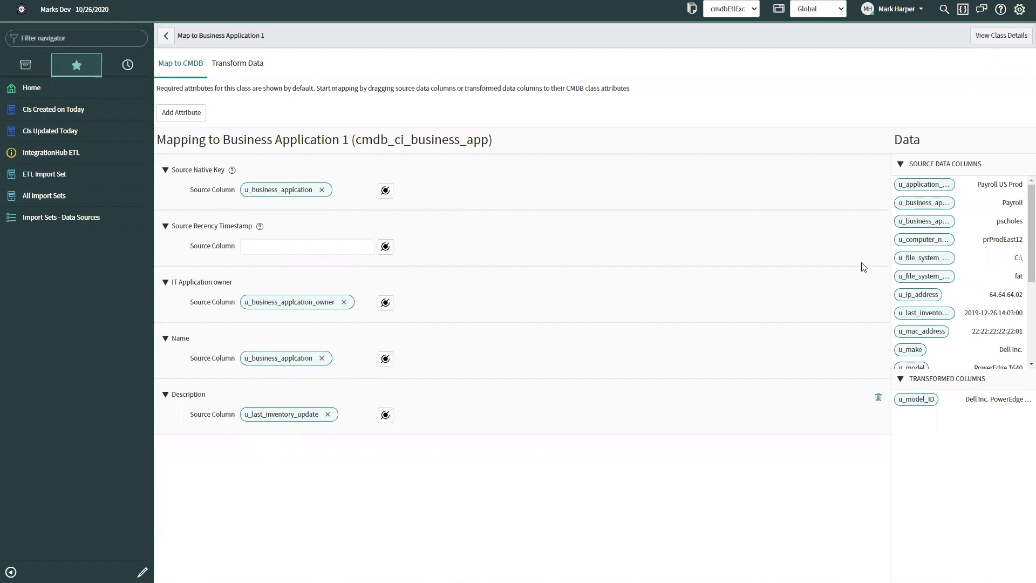
scroll(1019, 253, "down", 5)
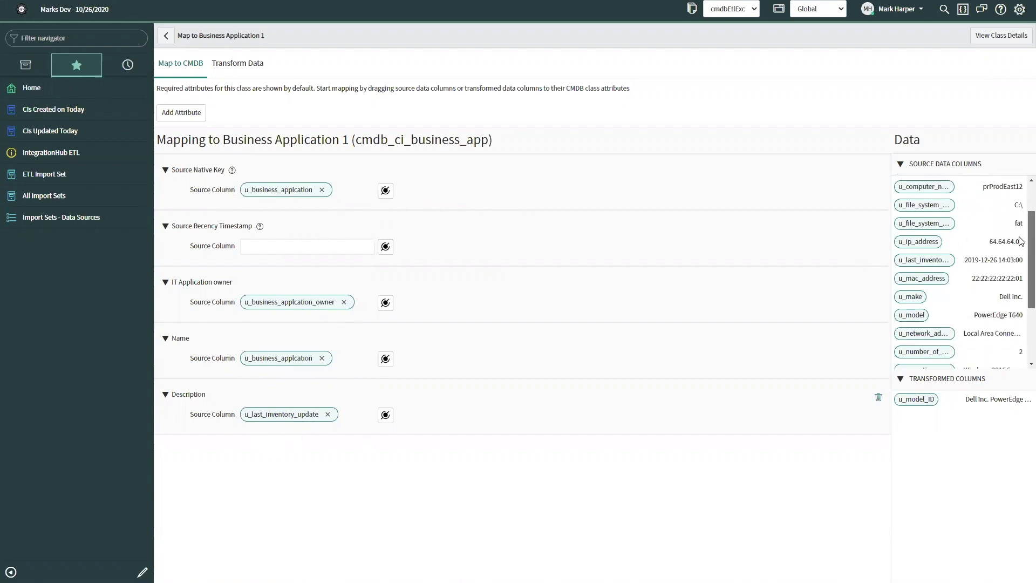
scroll(1019, 259, "down", 2)
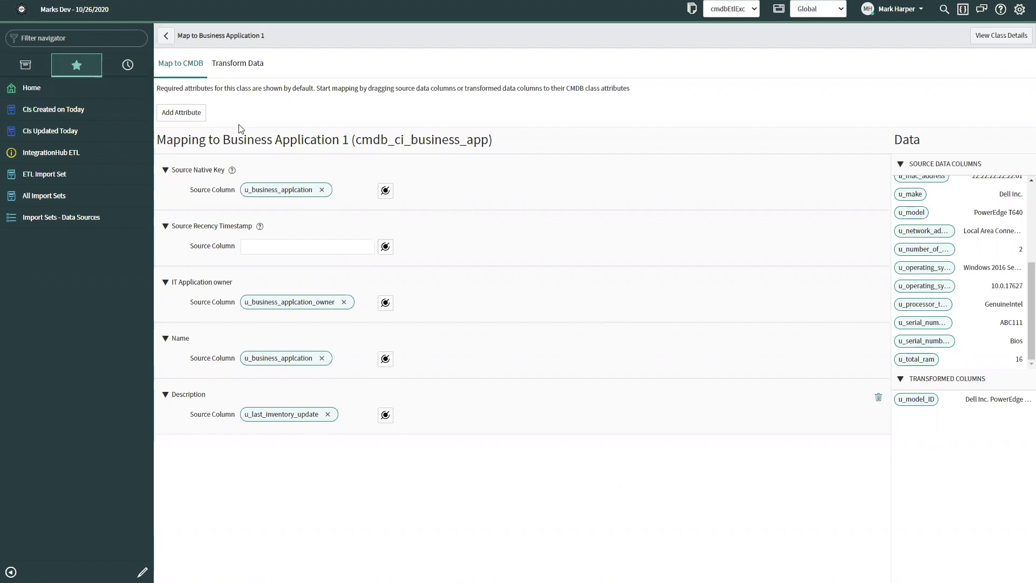
Return to the CMDB class list and open the mapping of the Application Service 1 class.
left_click(166, 36)
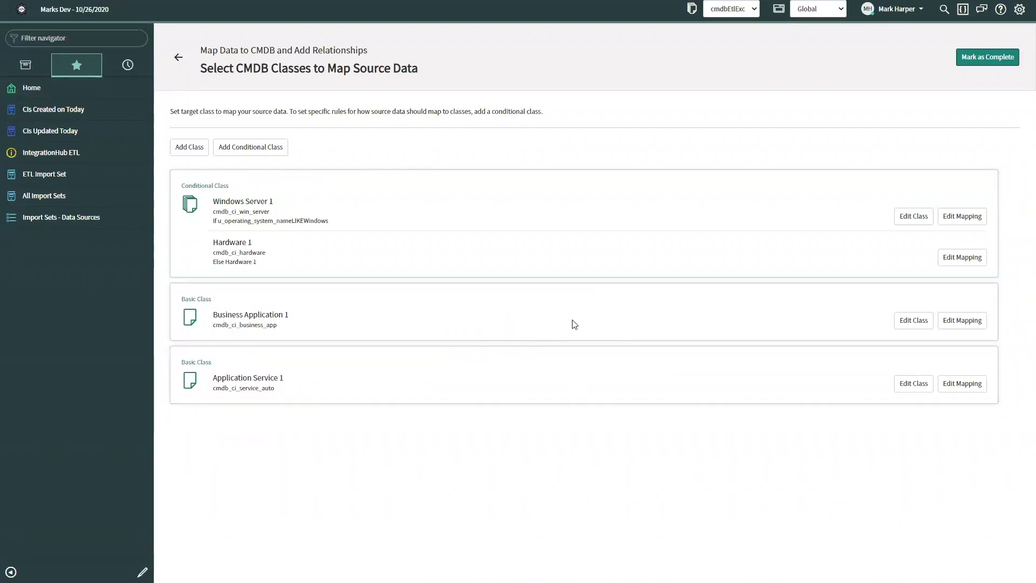
left_click(965, 393)
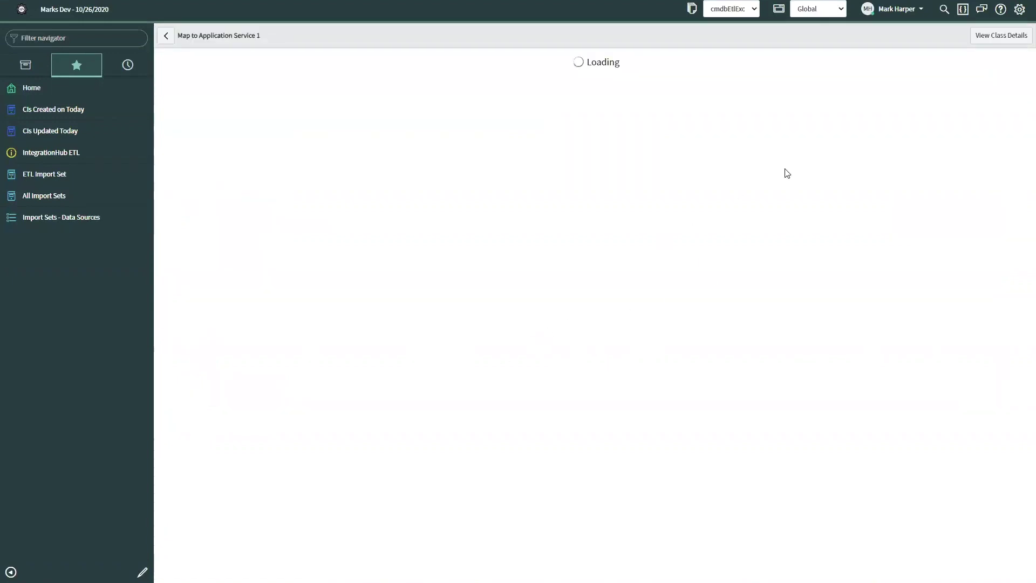